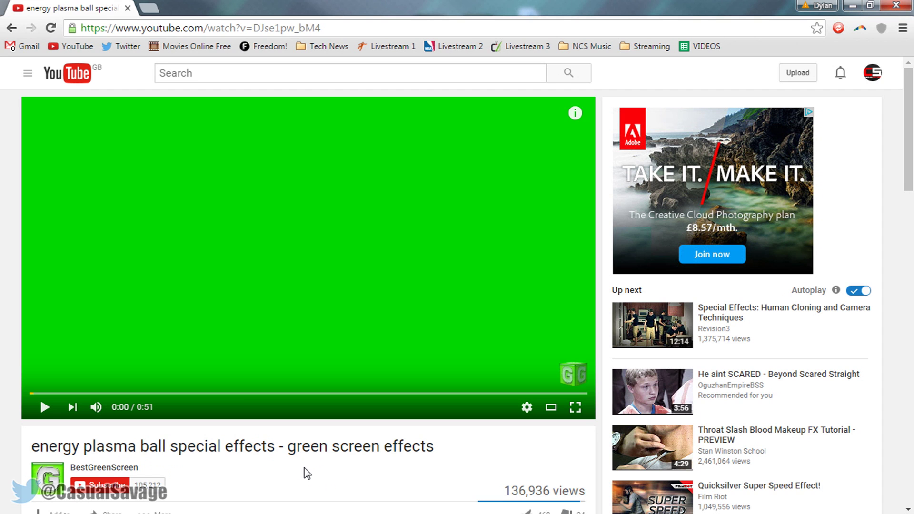
Minimize the Chrome window with the green-screen video using Win+D to show the desktop.
key("super+d")
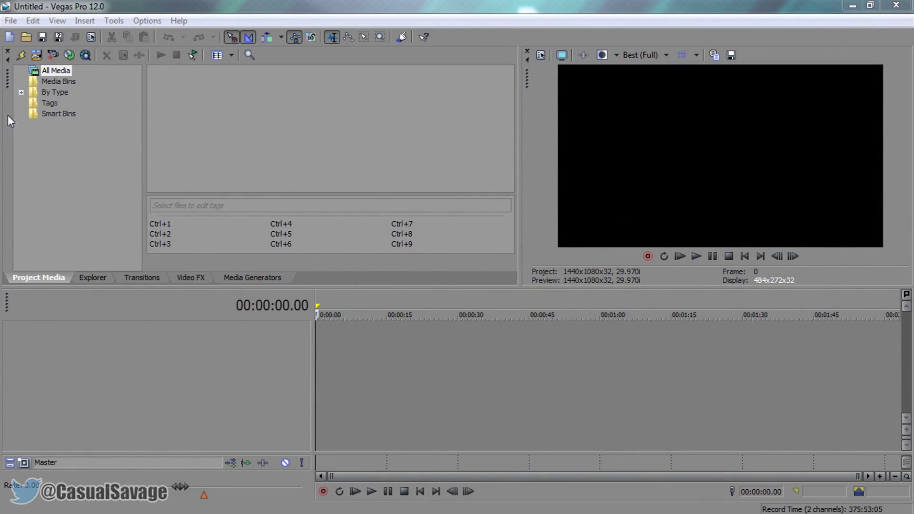
Import the webcam clip, plasma ball clip and electricity sound, and place the trimmed webcam clip at 0:00.
left_click_drag(8, 115, 323, 136)
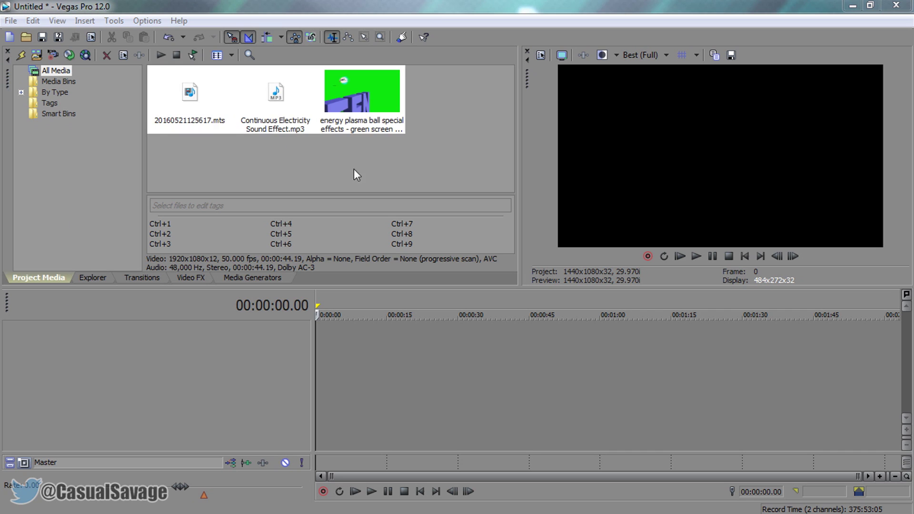
left_click(241, 143)
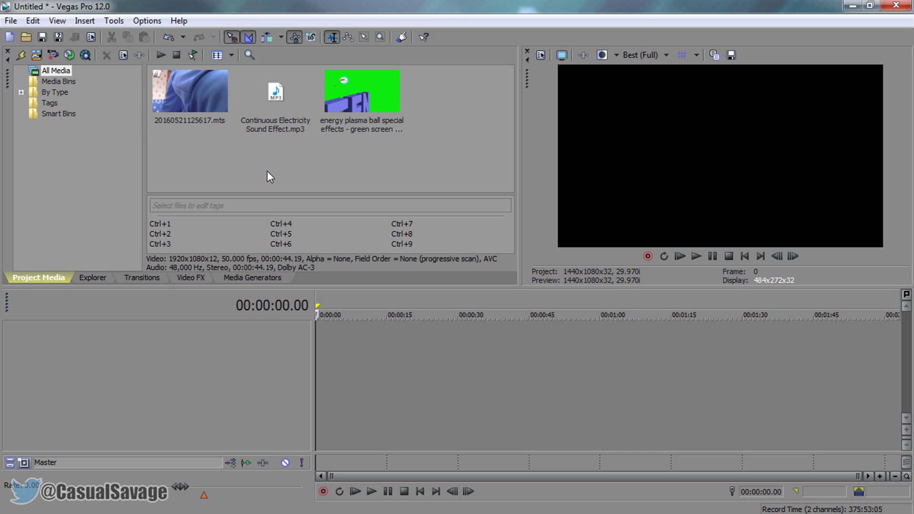
left_click_drag(184, 93, 309, 348)
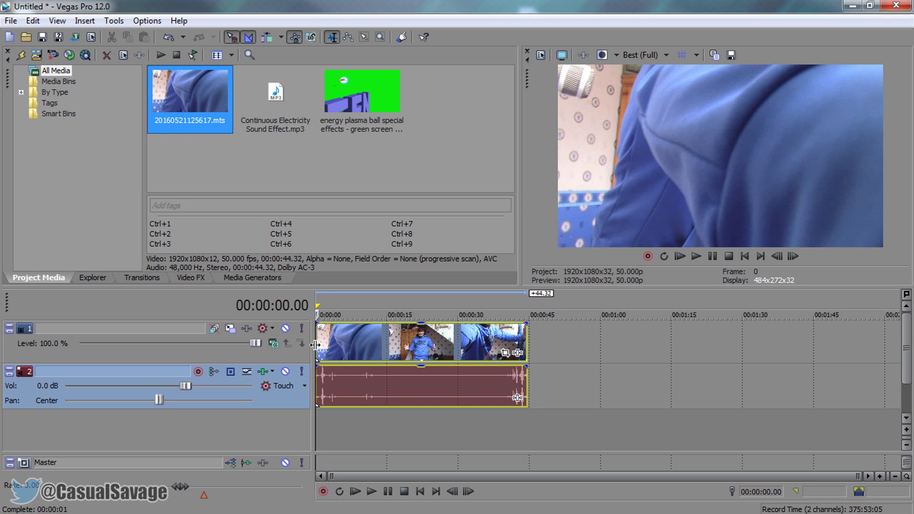
left_click_drag(315, 344, 398, 352)
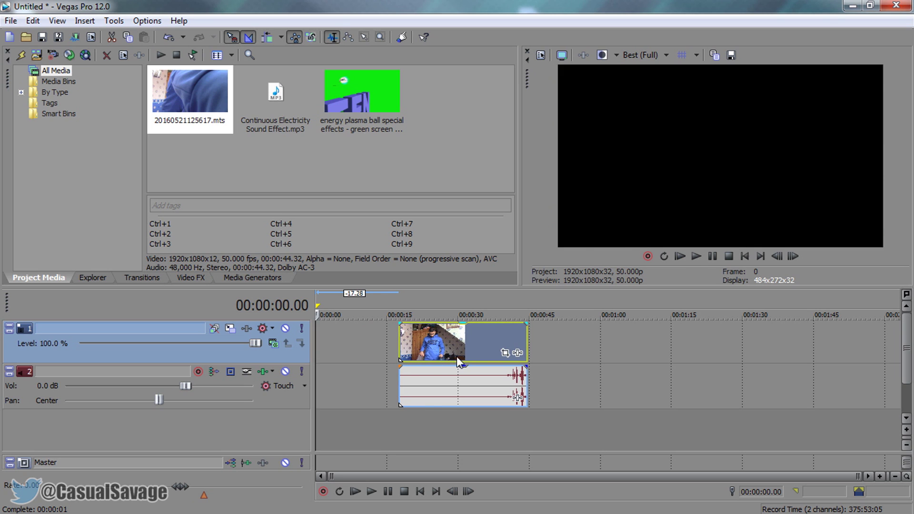
left_click_drag(456, 356, 335, 357)
Trim the webcam clip's end so it runs from 0:00 to about 20 seconds.
key("space")
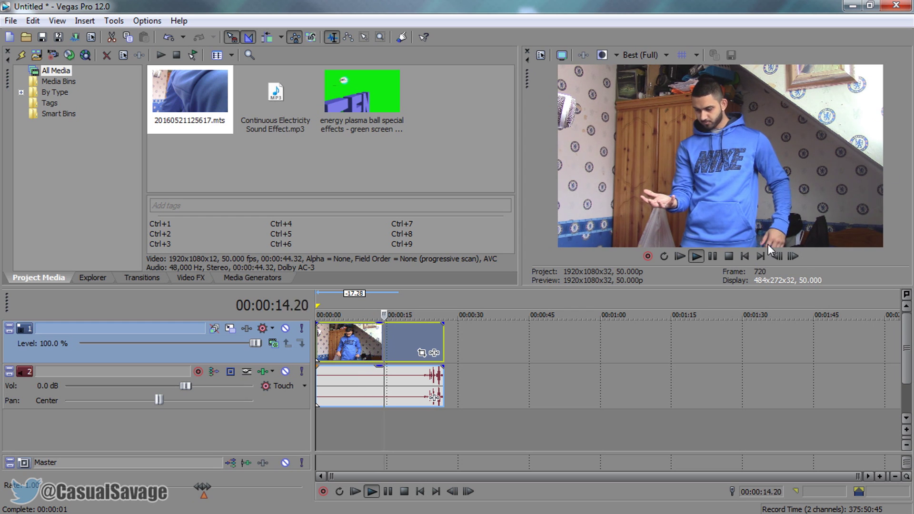
left_click(712, 256)
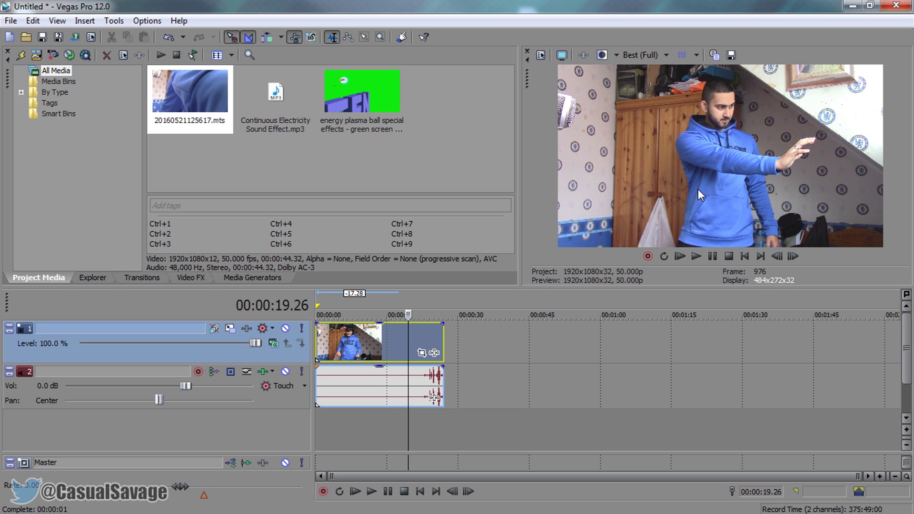
left_click(712, 256)
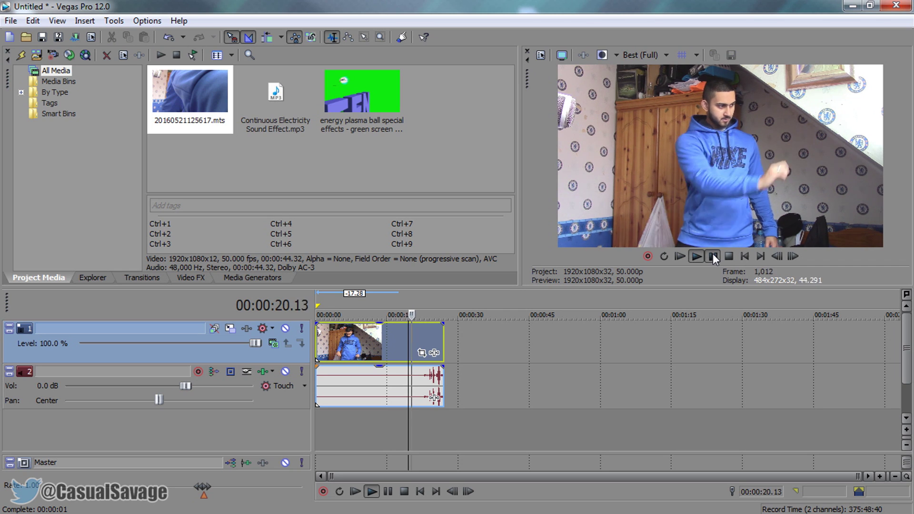
left_click_drag(442, 344, 410, 345)
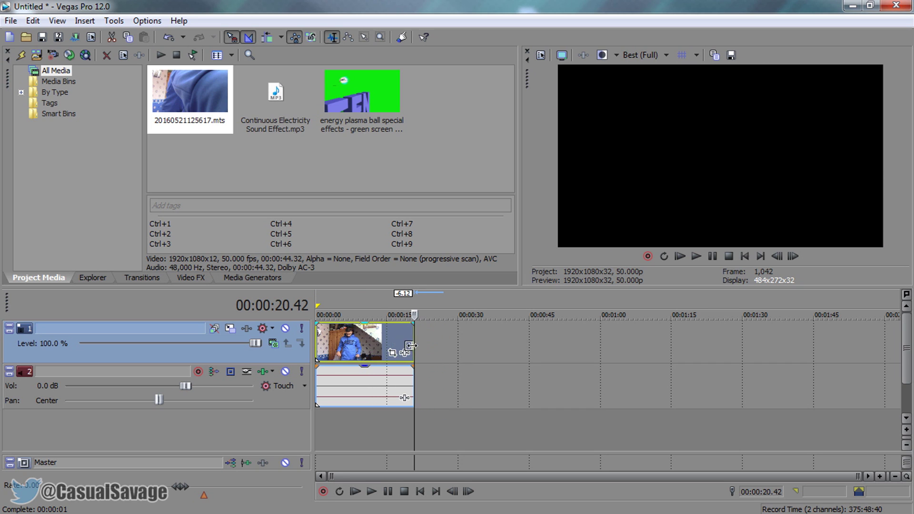
left_click(320, 352)
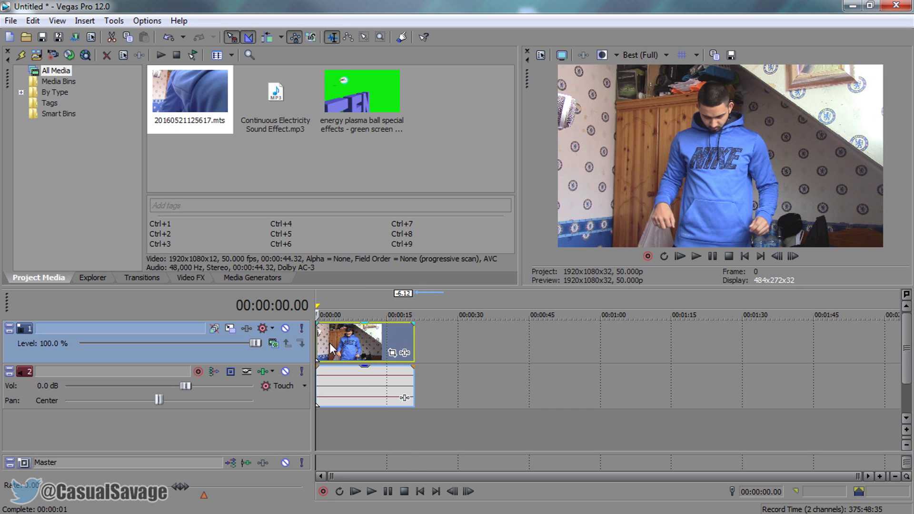
View the webcam clip's event Properties and close them without changes.
right_click(332, 350)
left_click(380, 506)
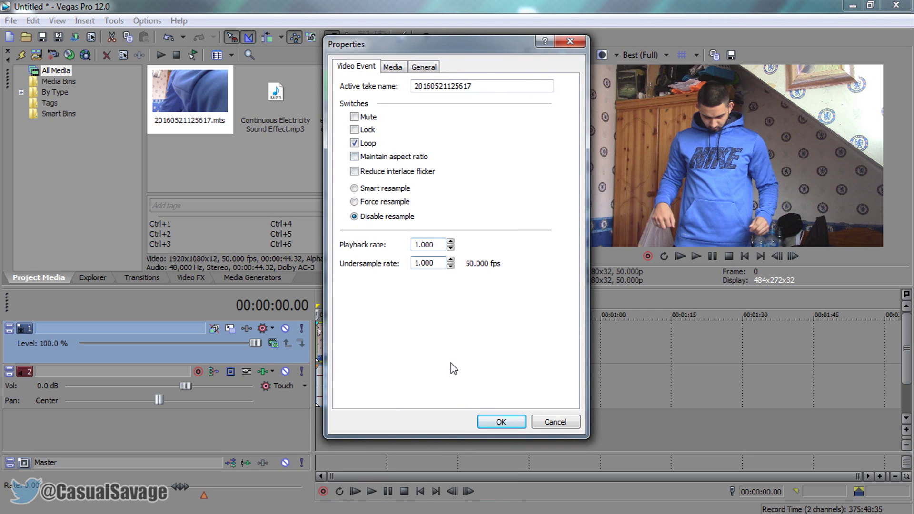
left_click(490, 424)
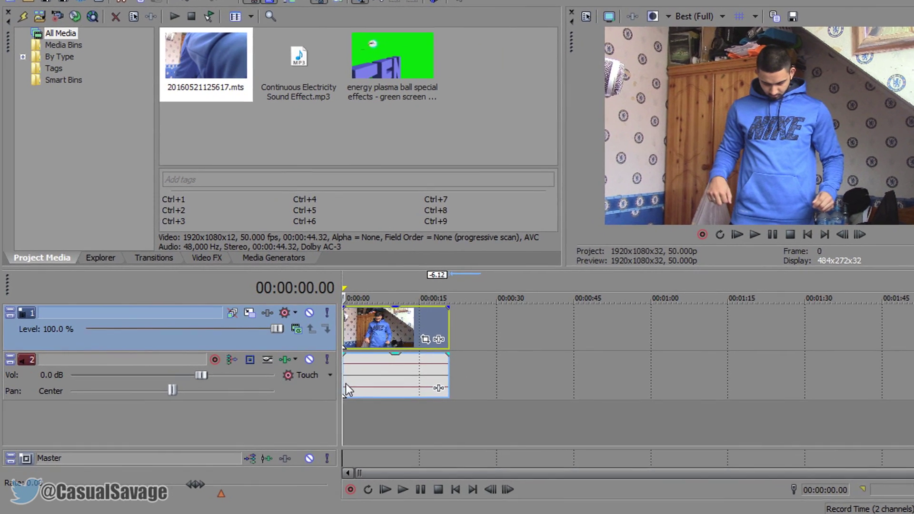
Delete the webcam clip's audio track.
left_click(347, 374)
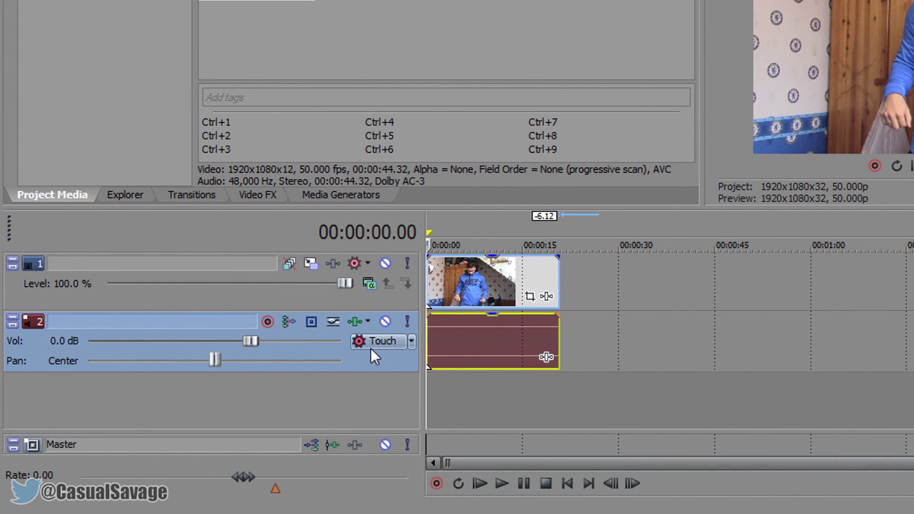
right_click(371, 355)
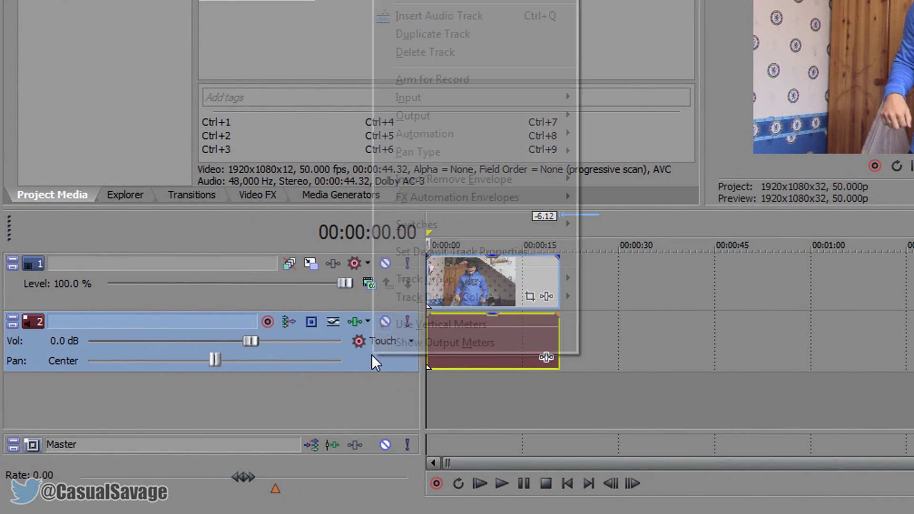
left_click(465, 53)
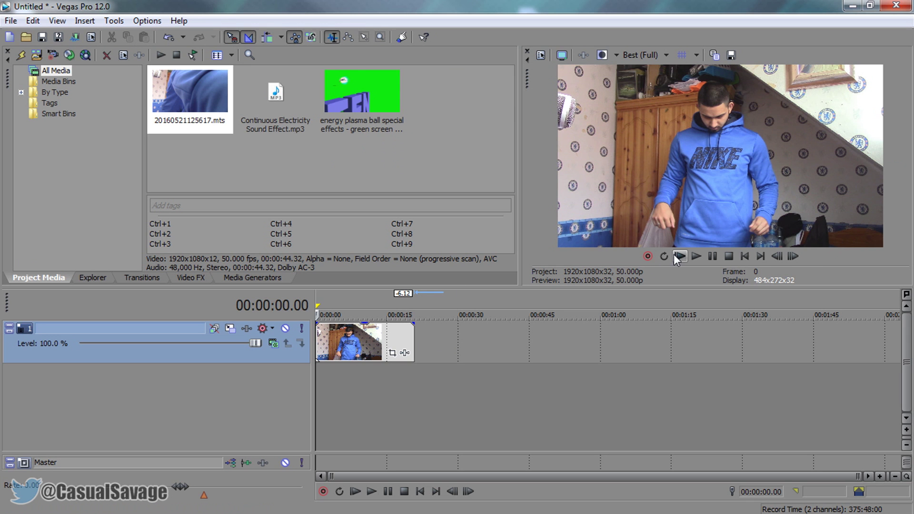
Drop marker 1 at 00:00:01.46 where the hands spread, and begin inserting a video track.
left_click(711, 256)
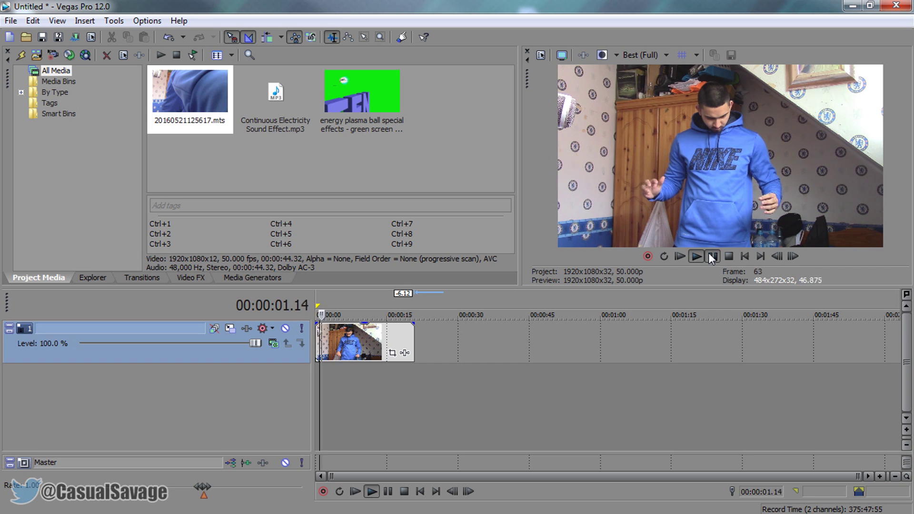
left_click(710, 255)
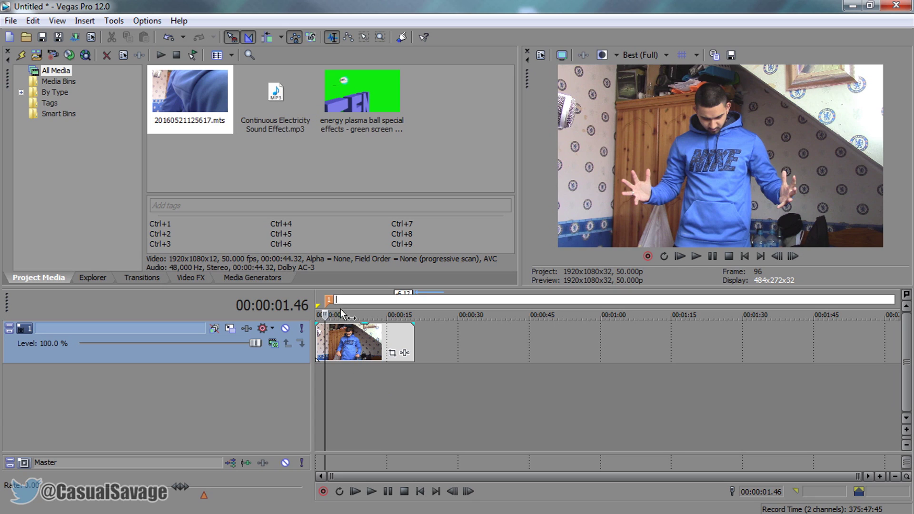
left_click(330, 348)
key("m")
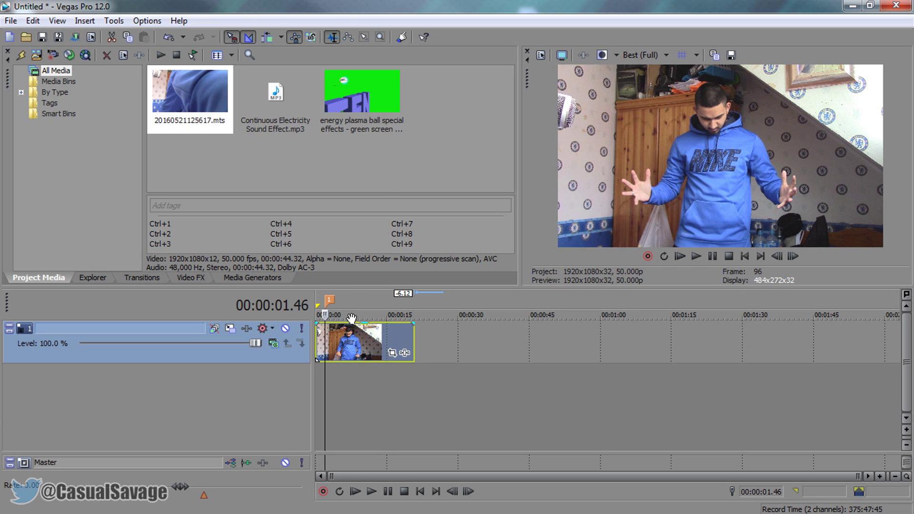
right_click(299, 355)
Insert a new video track and place the energy ball clip on it at marker 1.
left_click(368, 186)
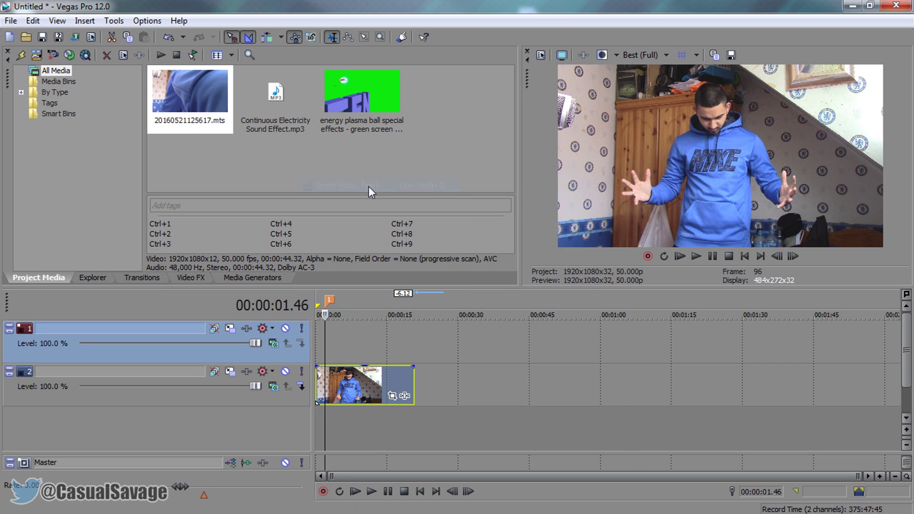
left_click_drag(373, 99, 374, 97)
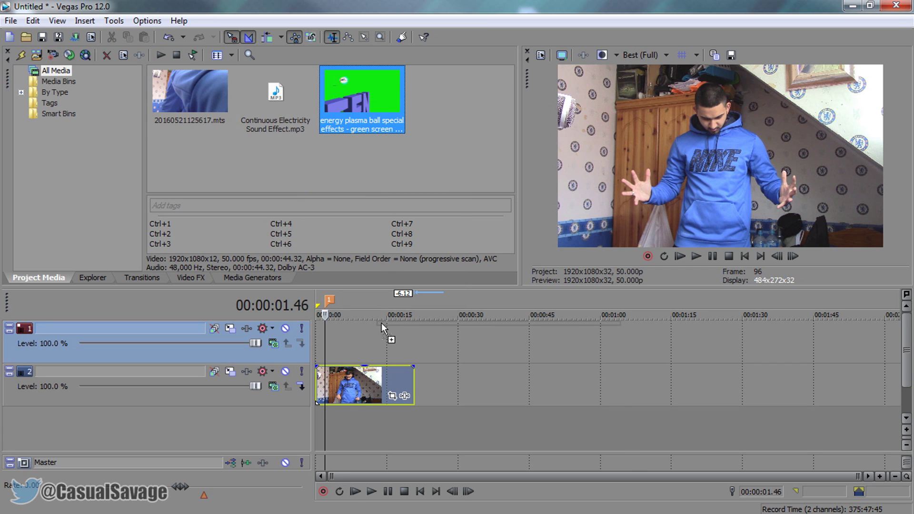
left_click_drag(381, 323, 328, 339)
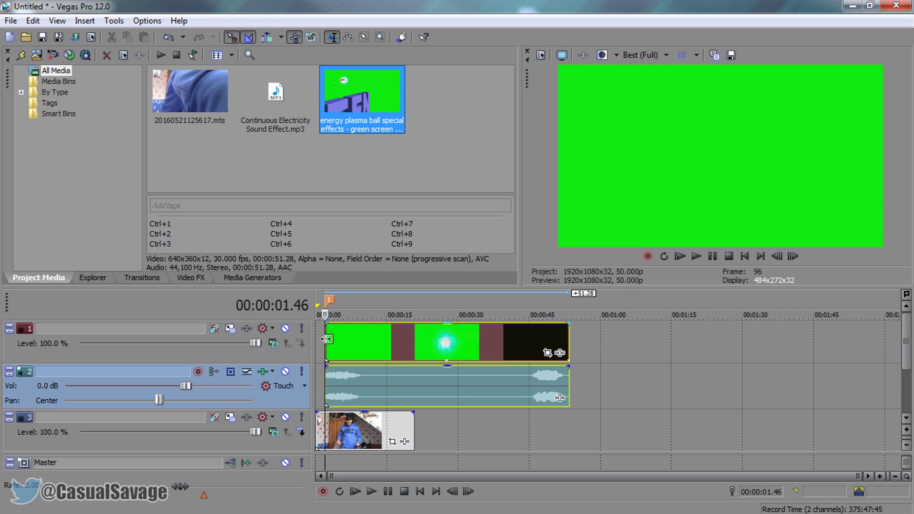
Delete the energy ball clip's audio track.
left_click(332, 385)
left_click(362, 344)
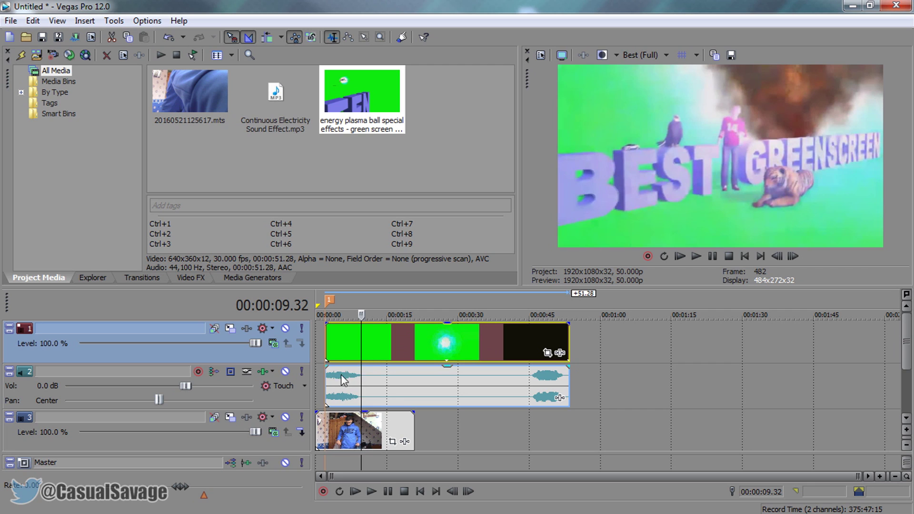
left_click(324, 386)
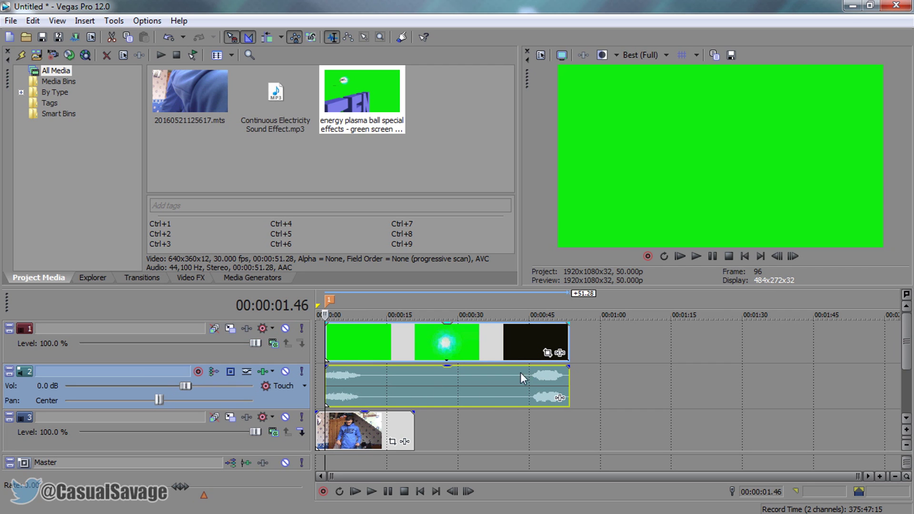
right_click(292, 402)
left_click(359, 177)
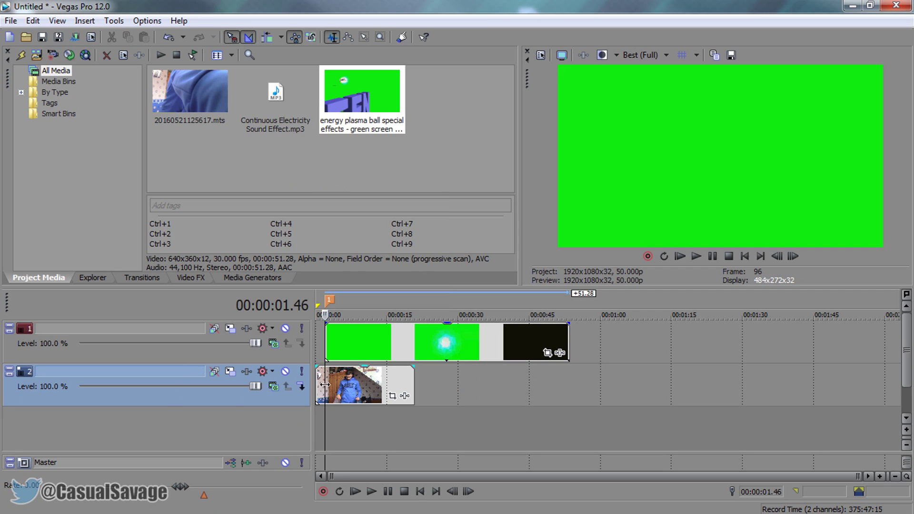
Trim the intro off the start of the energy ball clip.
left_click(325, 350)
scroll(413, 372, "up", 3)
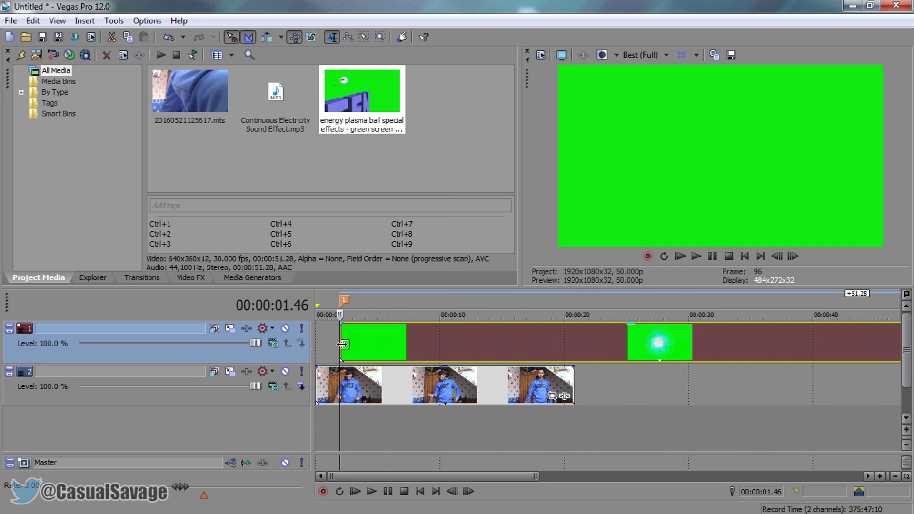
left_click_drag(342, 344, 396, 366)
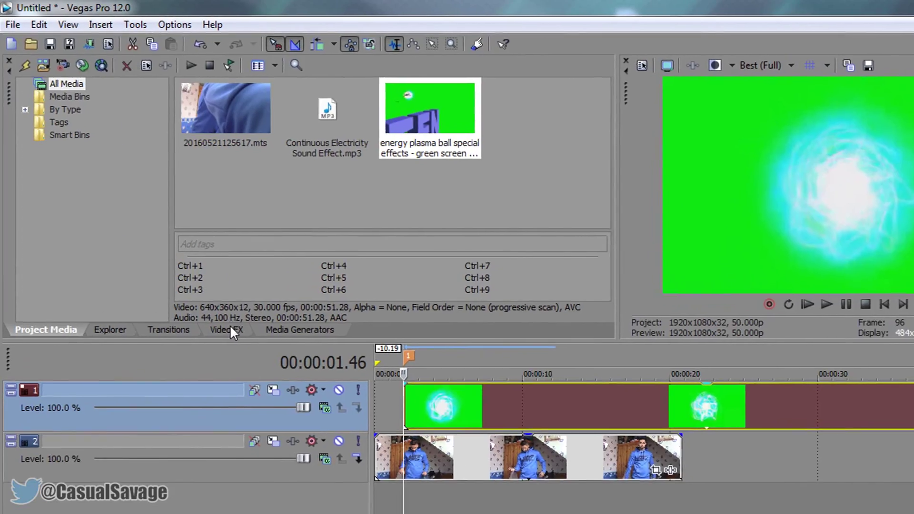
left_click(190, 277)
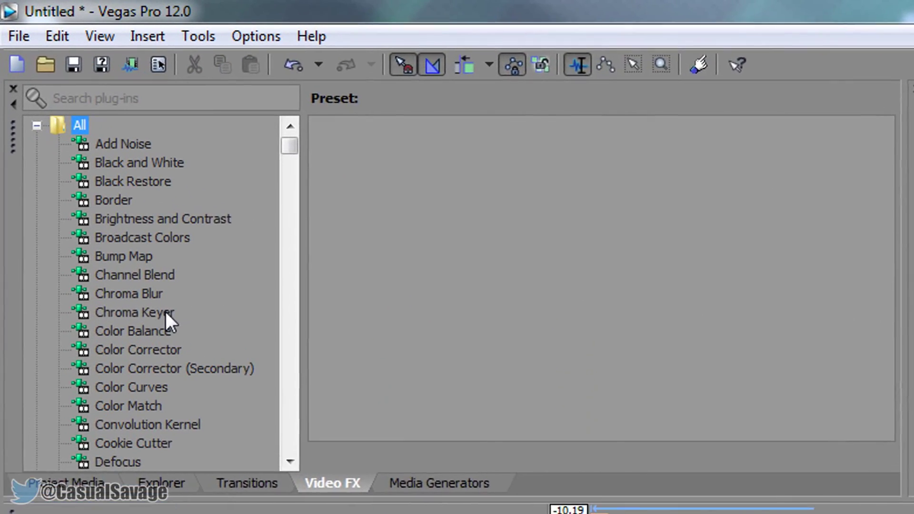
left_click(147, 270)
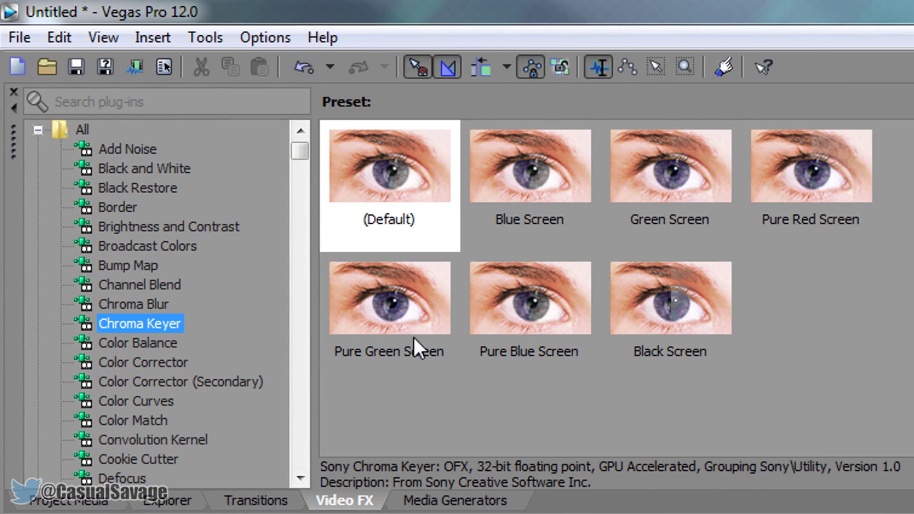
left_click_drag(681, 238, 690, 513)
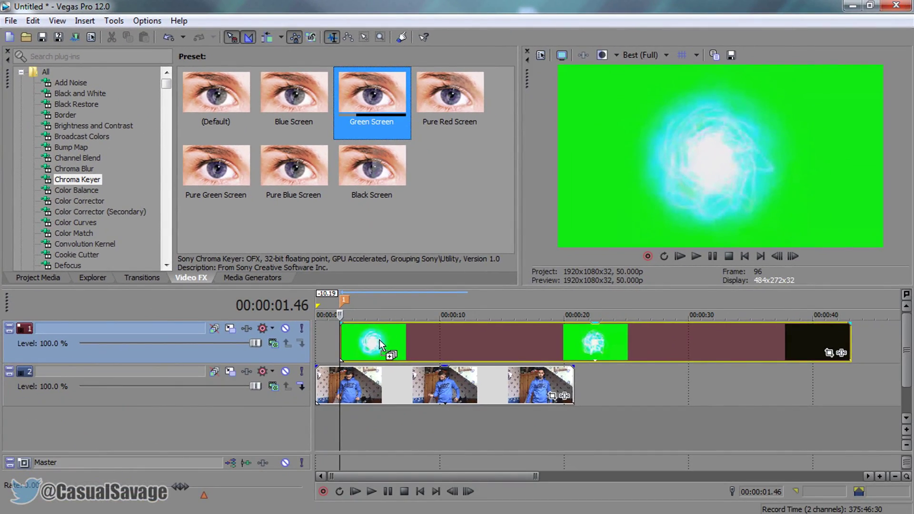
left_click_drag(376, 341, 364, 346)
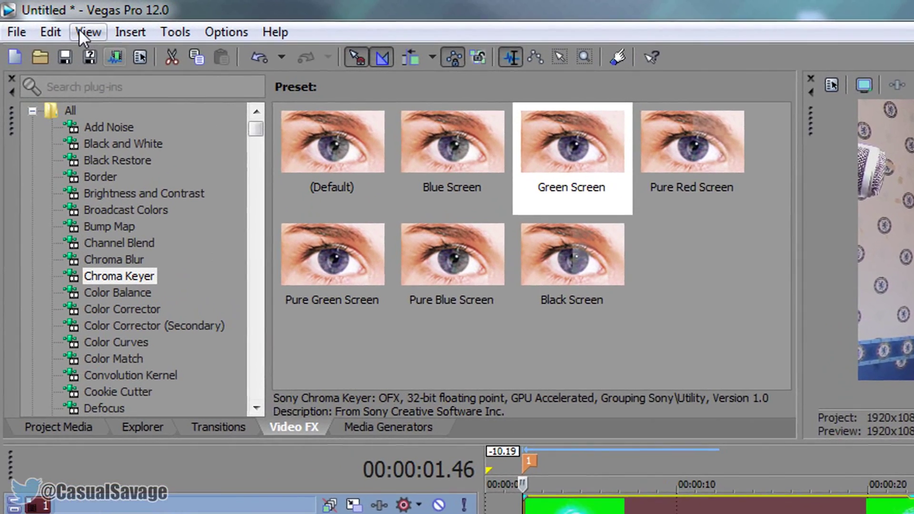
left_click(80, 31)
mouse_move(314, 97)
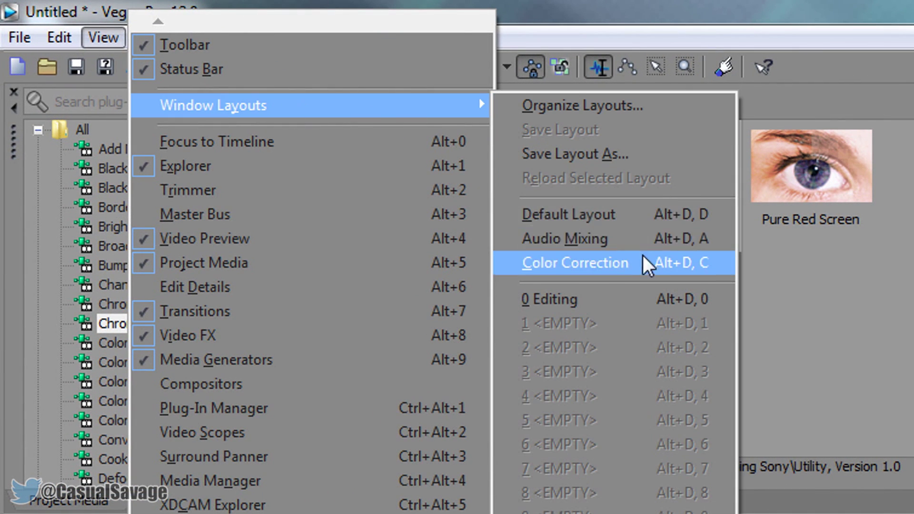
left_click(568, 214)
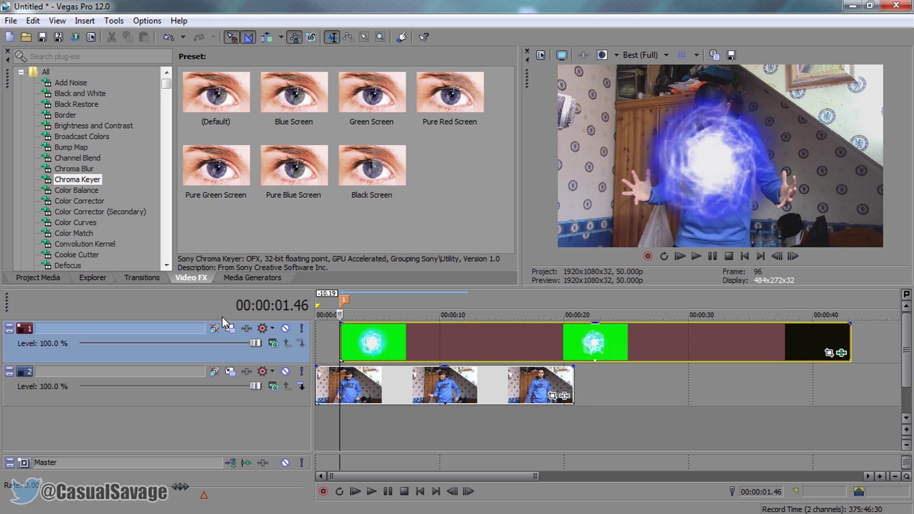
In Track Motion, shrink the energy ball to 768.96×432.54 and move it down onto the chest.
left_click(230, 328)
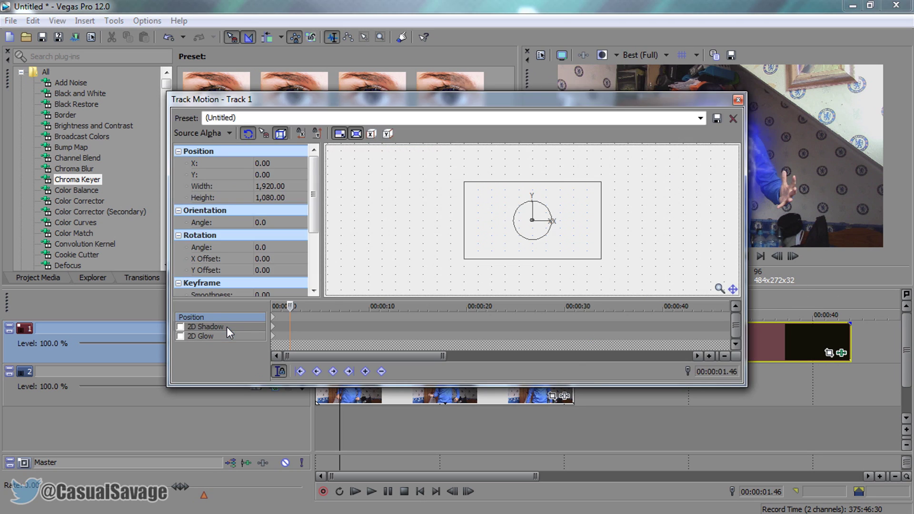
left_click_drag(584, 105, 478, 179)
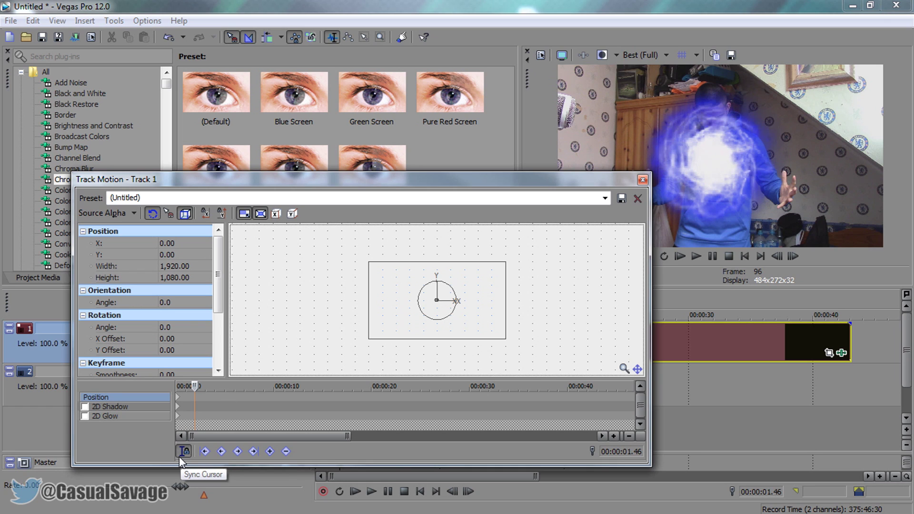
left_click_drag(369, 264, 402, 282)
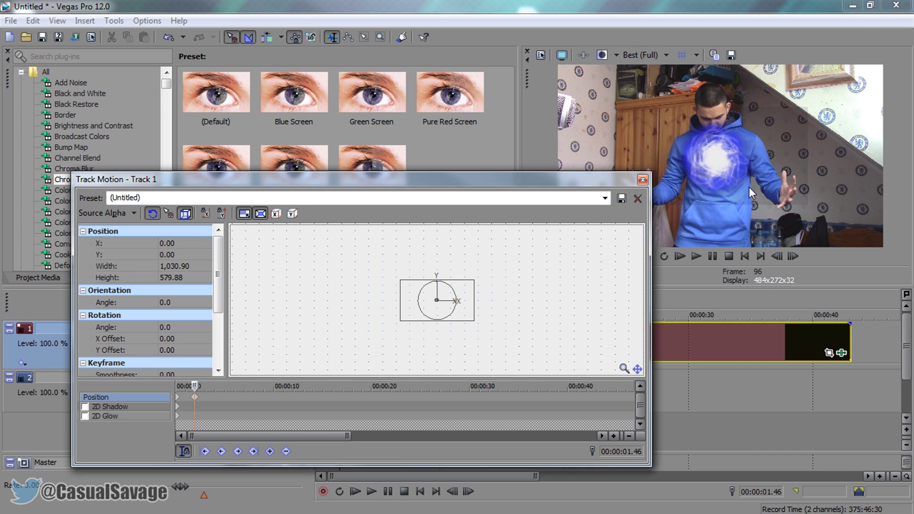
left_click_drag(581, 187, 581, 302)
left_click_drag(476, 395, 465, 403)
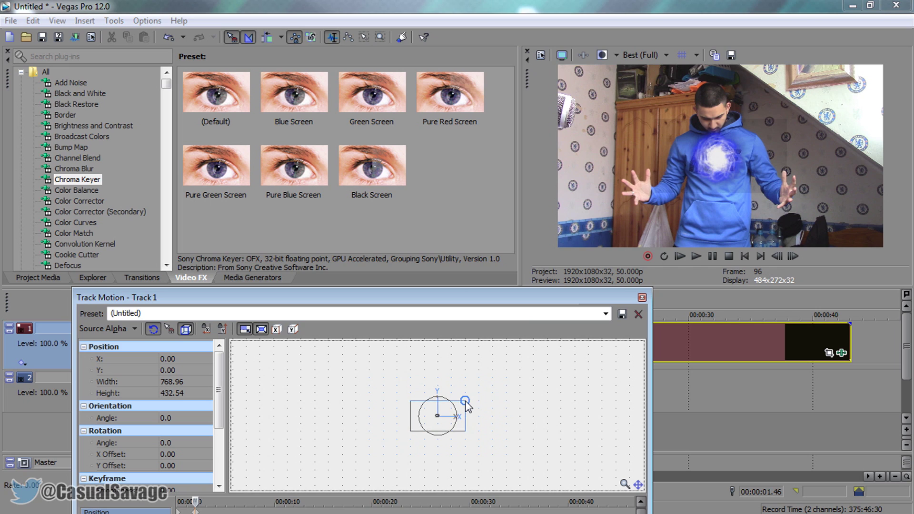
left_click(154, 329)
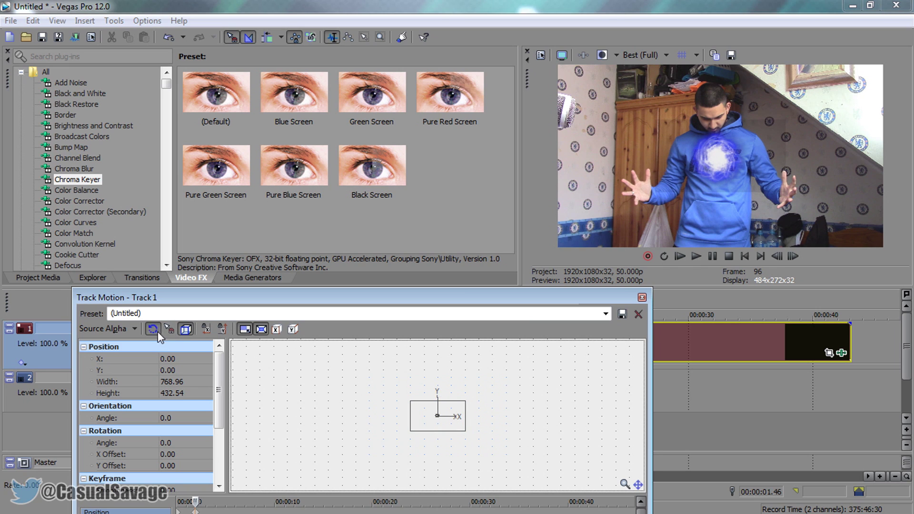
left_click_drag(457, 422, 444, 417)
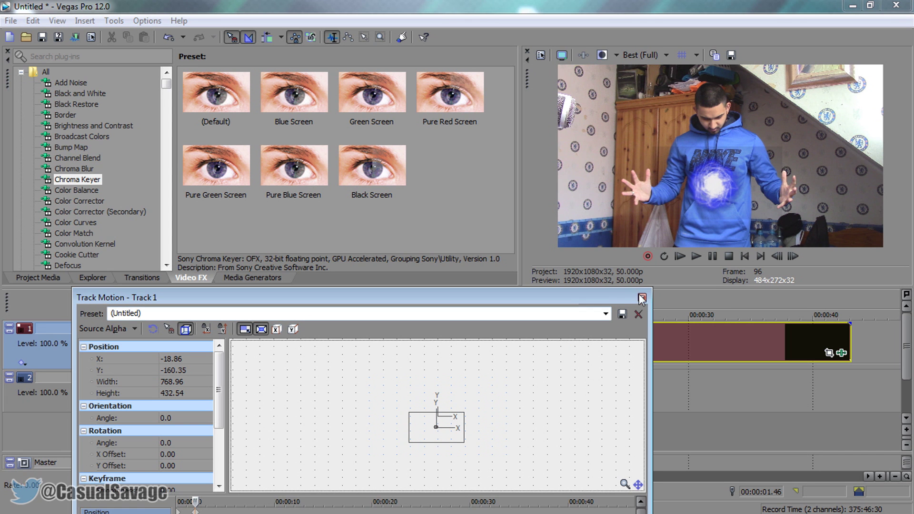
left_click(641, 298)
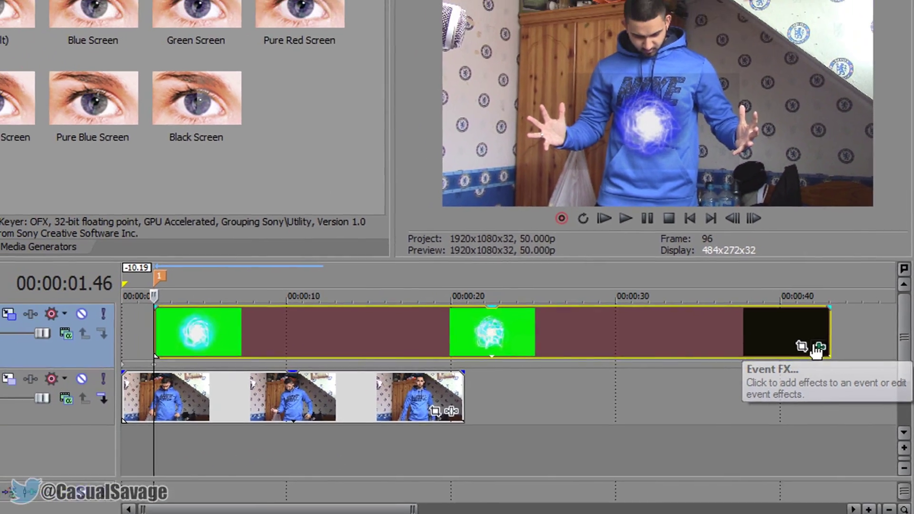
Raise the energy ball's Chroma Keyer low threshold from 0.000 to 0.211.
left_click(753, 328)
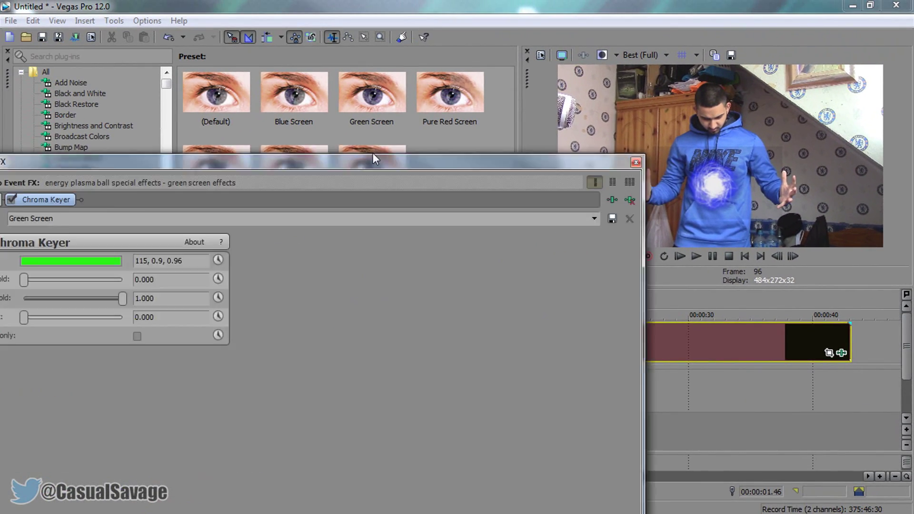
left_click_drag(372, 153, 352, 199)
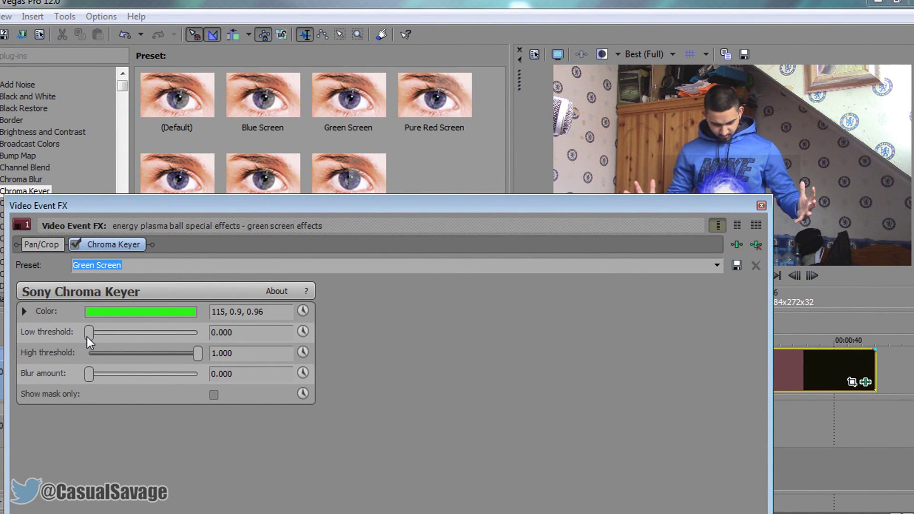
left_click_drag(87, 336, 99, 338)
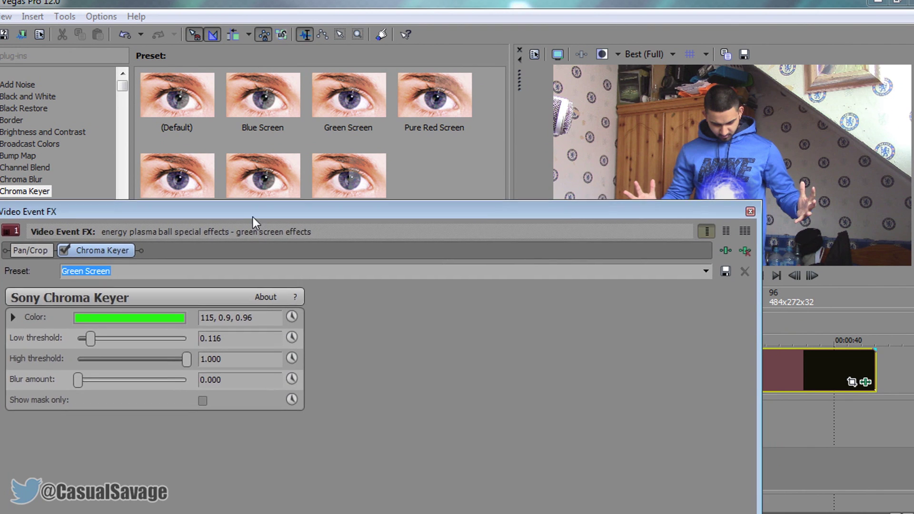
left_click_drag(253, 212, 261, 259)
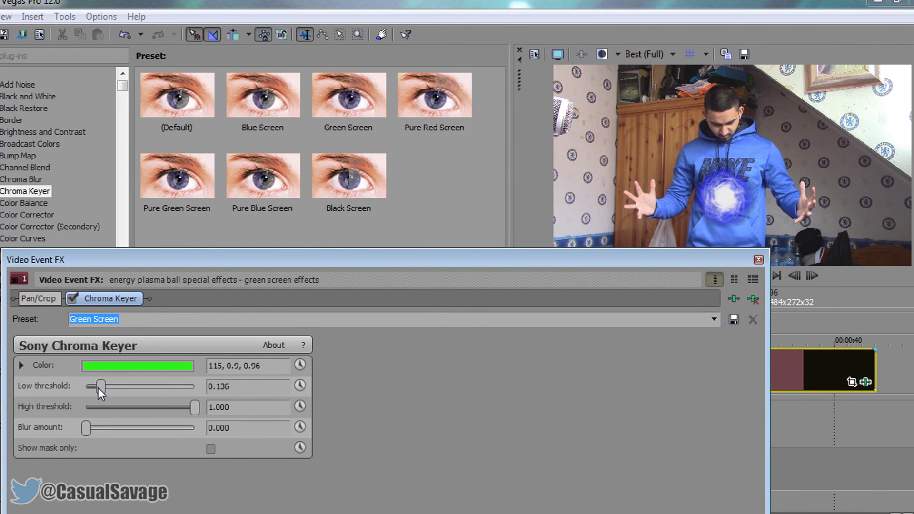
left_click_drag(101, 388, 106, 391)
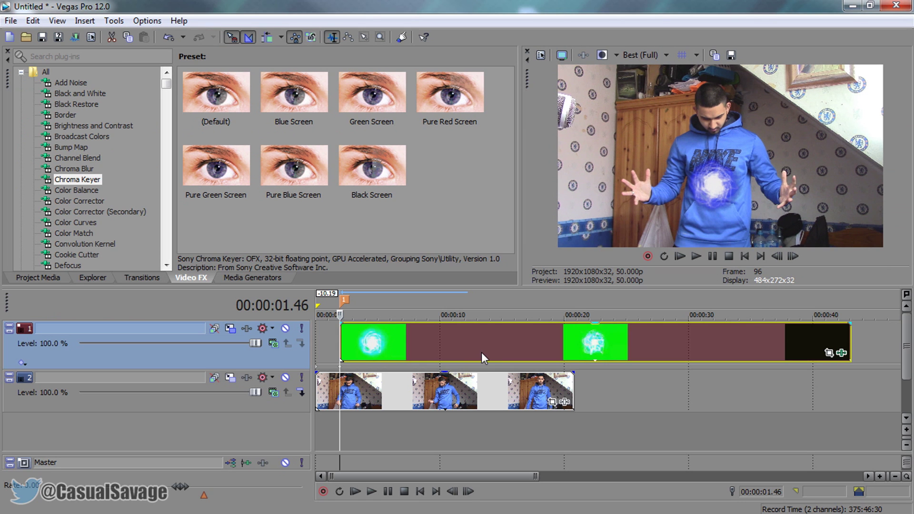
left_click(468, 381)
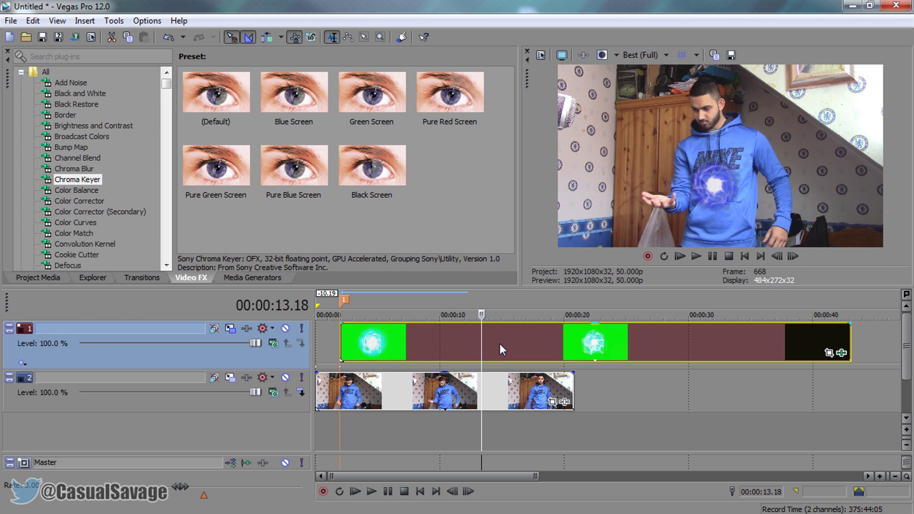
left_click(498, 344)
Find the throw frame at 00:00:19.15 and add marker 2 there.
left_click(515, 349)
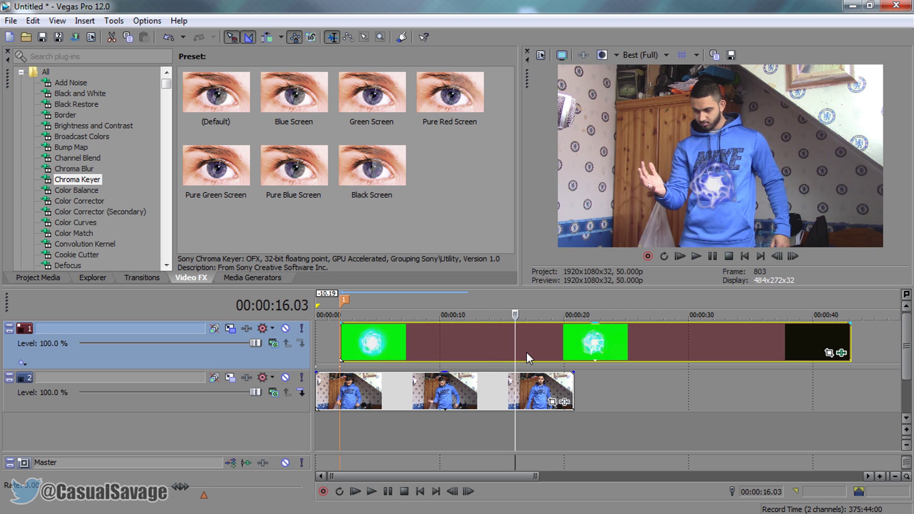
left_click(527, 352)
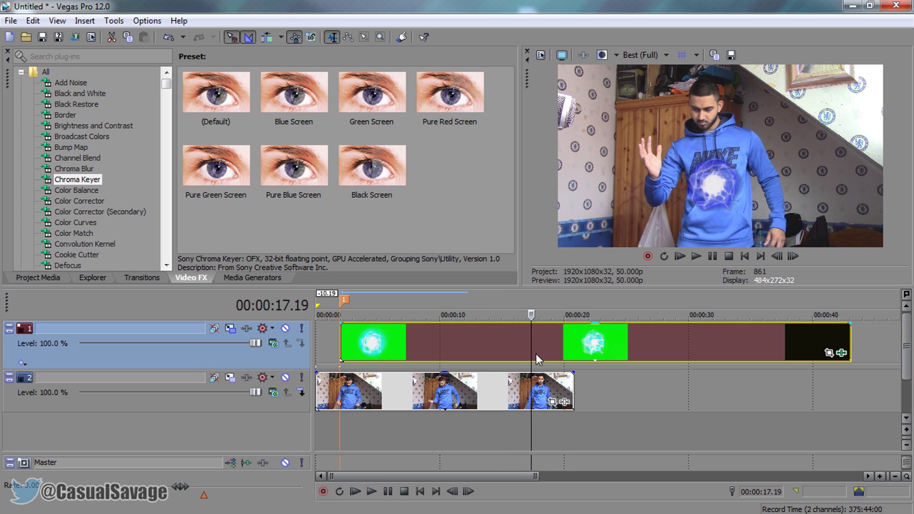
left_click(544, 358)
left_click(559, 353)
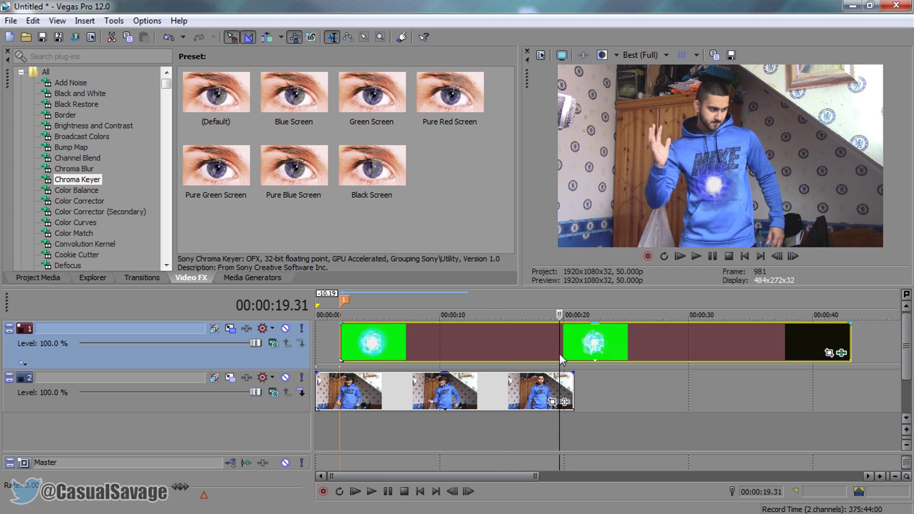
key("Left")
key("Left")
key("Left")
key("Left")
key("Left")
key("Left")
key("Left")
key("Left")
key("Left")
key("Left")
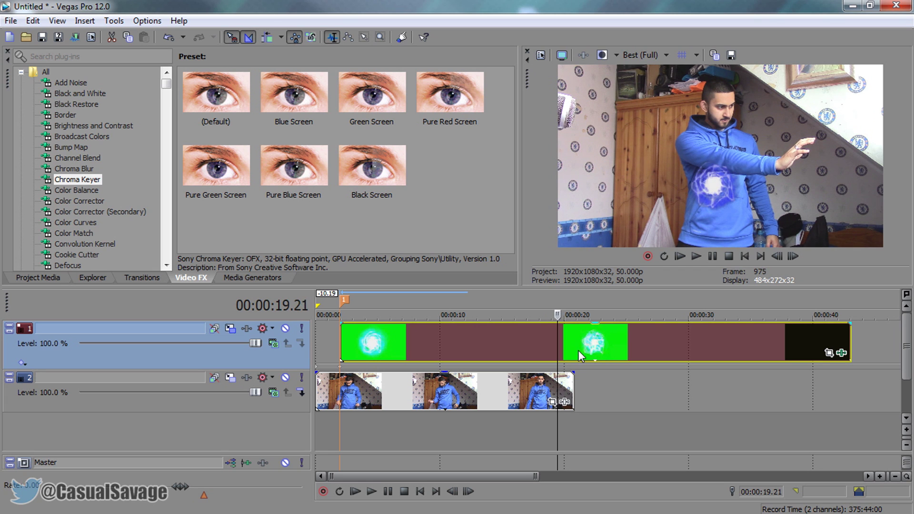
key("Left")
key("Left")
key("Left")
key("Left")
key("Left")
key("Left")
key("Left")
key("Left")
key("Left")
key("Left")
key("Left")
key("Left")
key("Left")
key("Left")
key("Left")
key("Left")
key("Left")
key("Left")
key("Left")
key("Left")
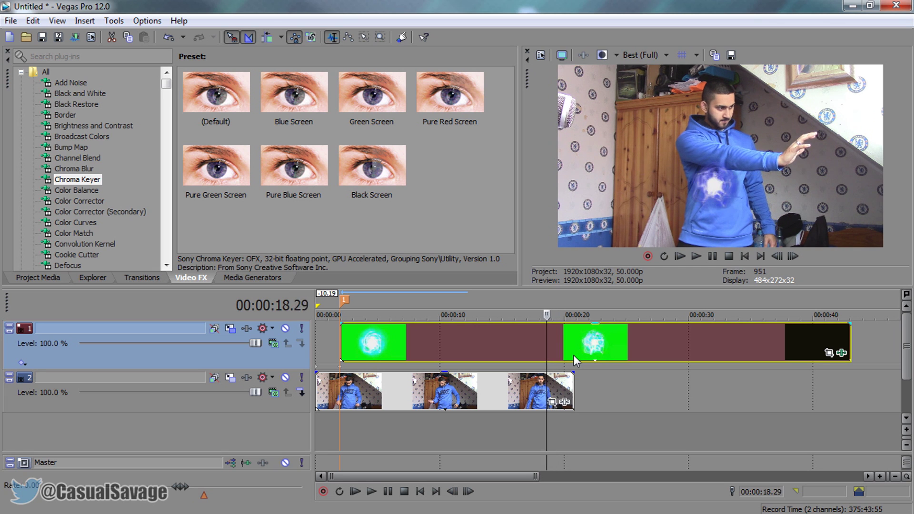
key("Left")
key("Left")
key("Left")
key("Left")
key("Left")
key("Left")
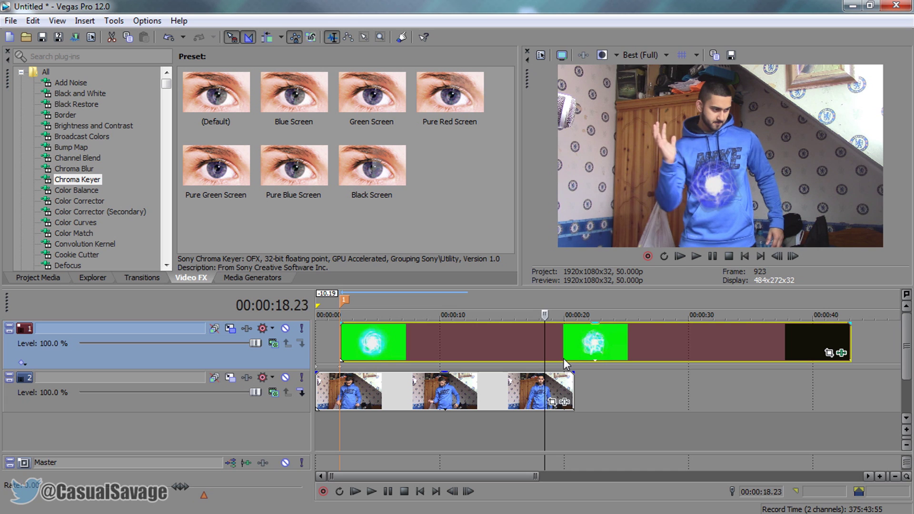
key("Right")
key("Right")
key("Right")
key("Right")
key("Right")
key("Right")
key("Right")
key("Right")
key("Right")
key("Right")
key("Right")
key("Right")
key("Right")
key("Right")
key("Right")
key("Right")
key("Right")
key("Right")
key("Right")
key("Right")
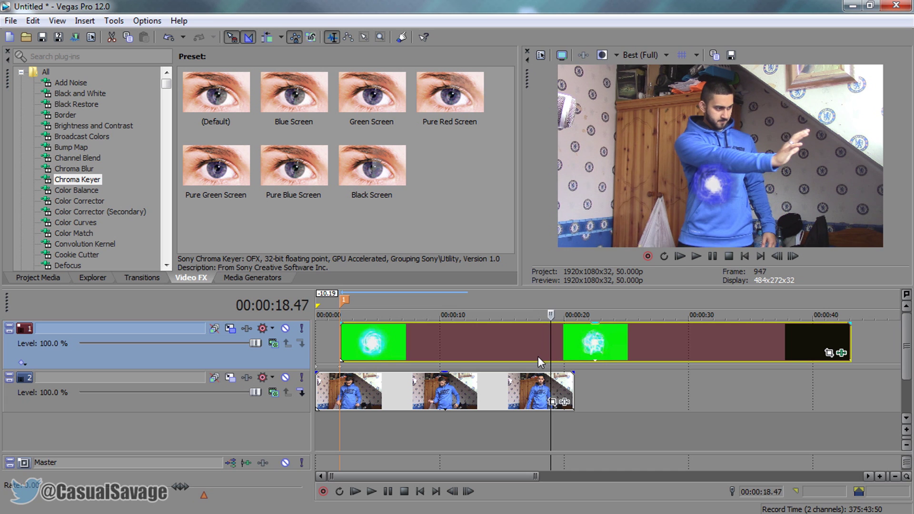
key("Right")
key("Right")
key("Right")
key("Right")
key("Right")
key("Right")
key("Right")
key("Right")
key("Right")
key("Right")
key("Right")
key("Right")
key("Right")
key("Right")
key("Right")
key("Right")
key("Right")
key("Right")
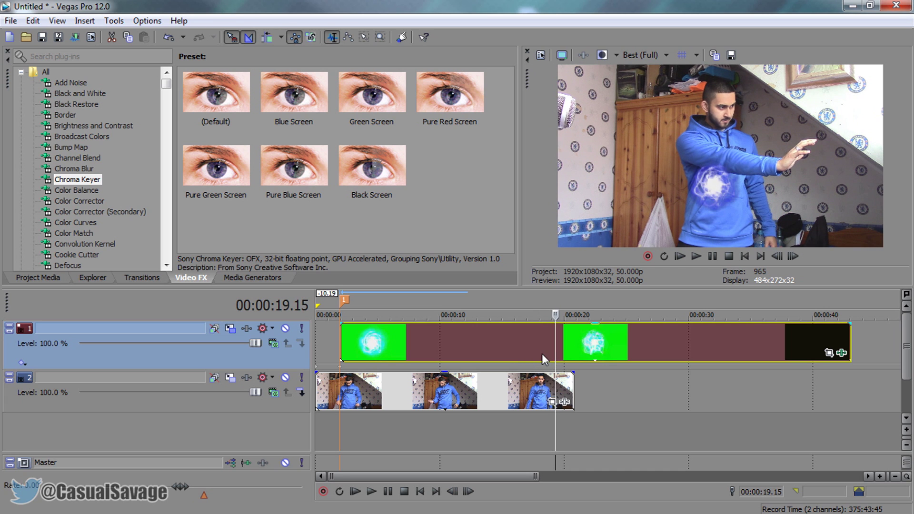
key("m")
Split the energy ball event at the throw and delete the remainder.
key("s")
left_click_drag(578, 347, 613, 347)
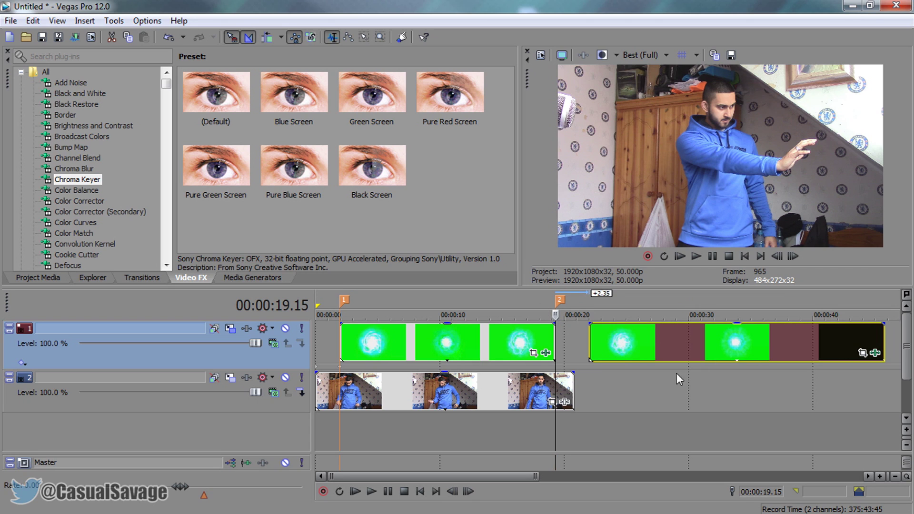
key("Delete")
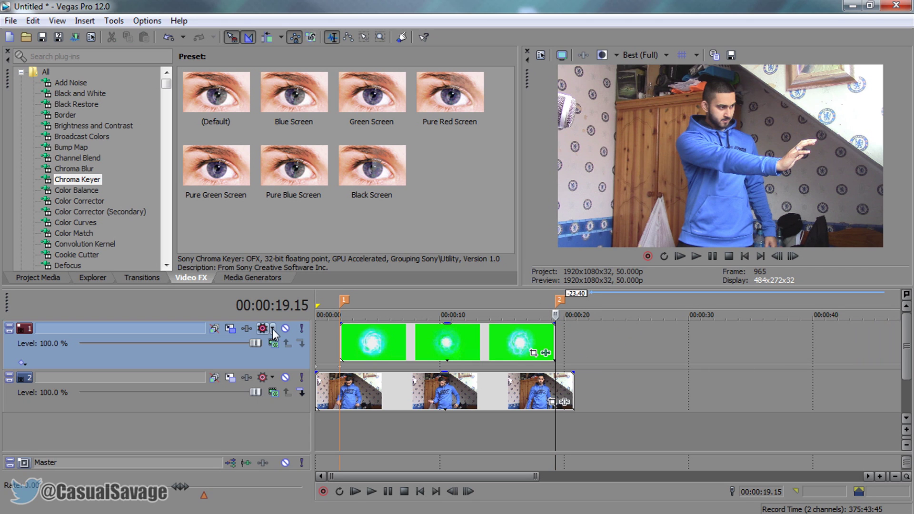
left_click(340, 338)
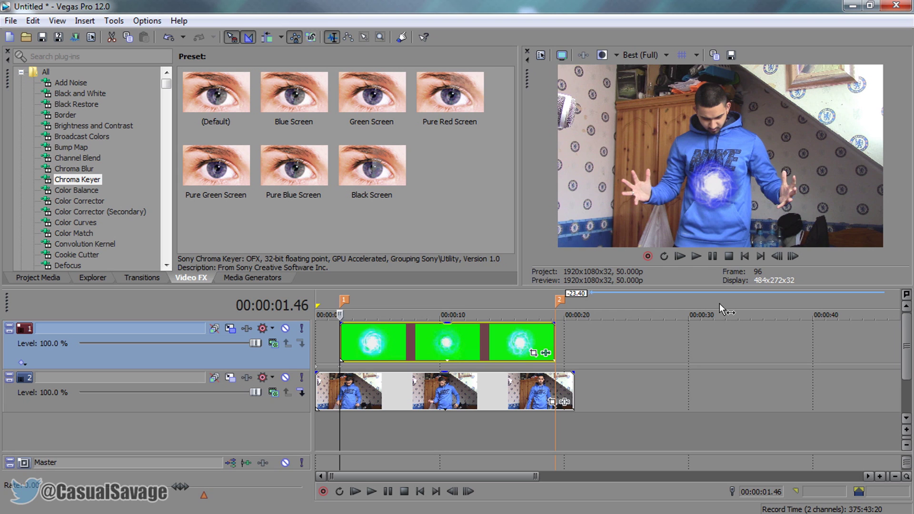
Set the preview quality to Good (Auto).
left_click(710, 257)
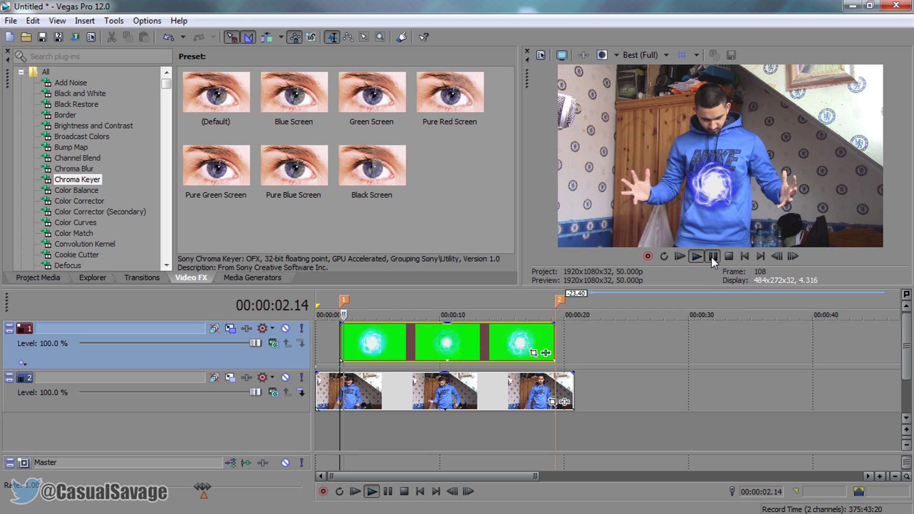
left_click(644, 55)
mouse_move(649, 99)
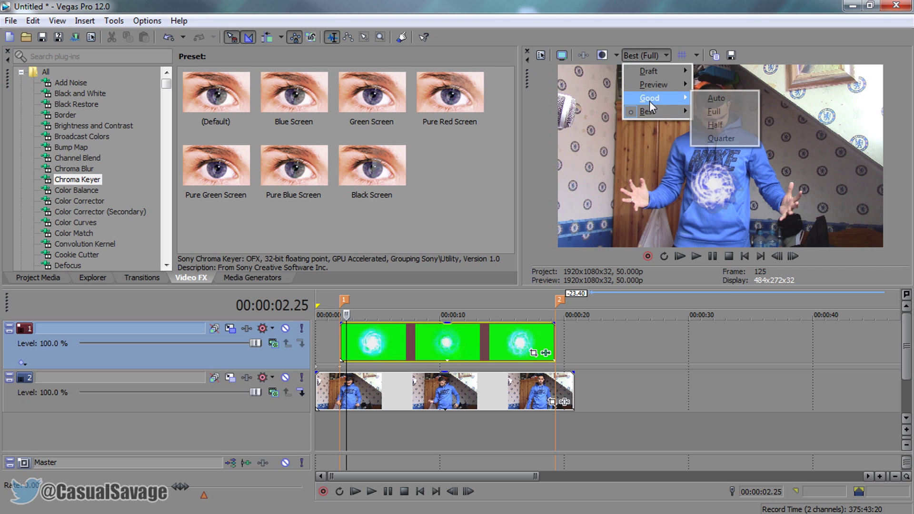
left_click(731, 98)
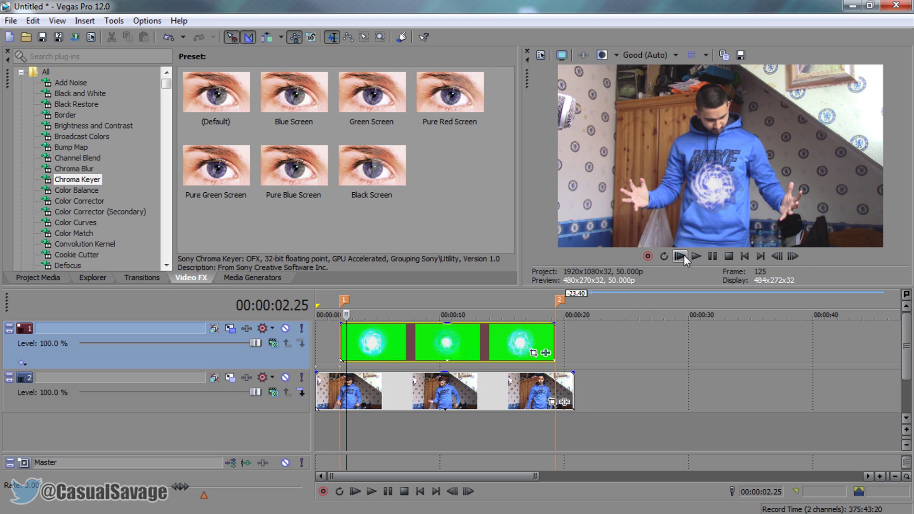
left_click(641, 59)
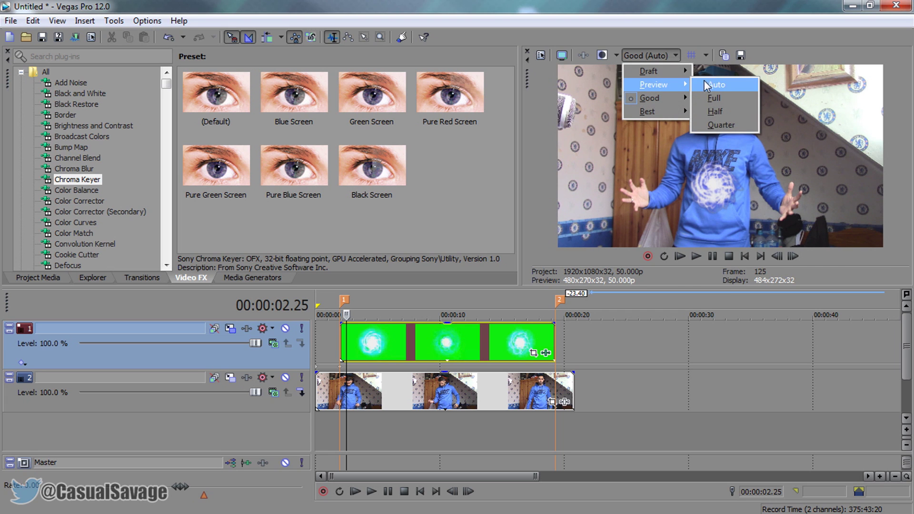
mouse_move(669, 73)
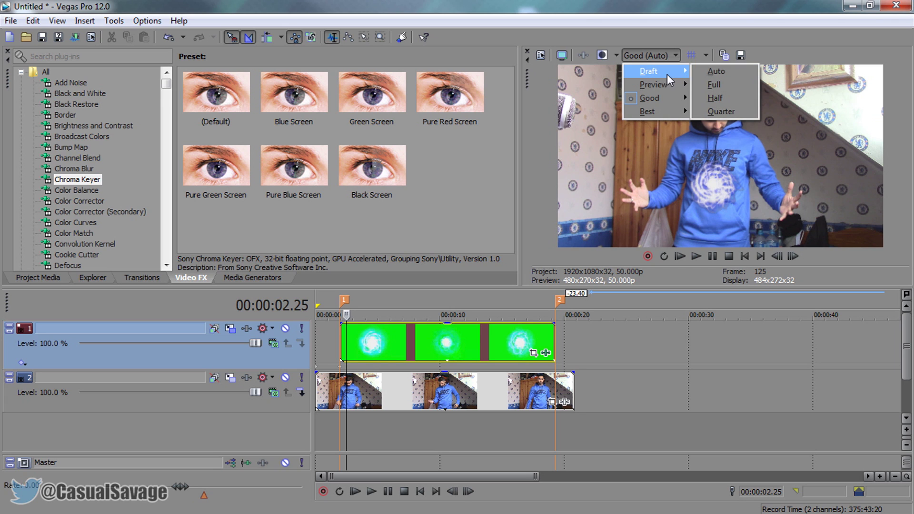
left_click(769, 22)
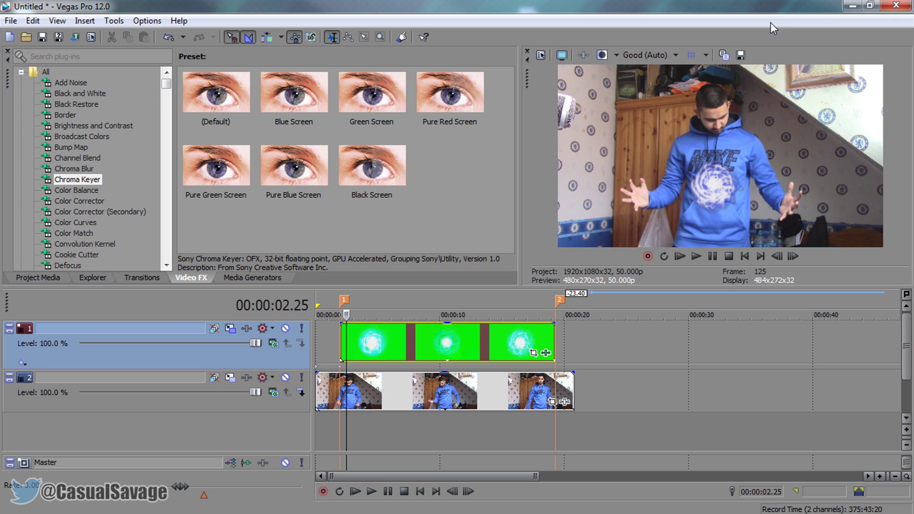
Play the composite to check the keyed orb, then return to the green clip's start.
left_click(711, 258)
left_click(713, 257)
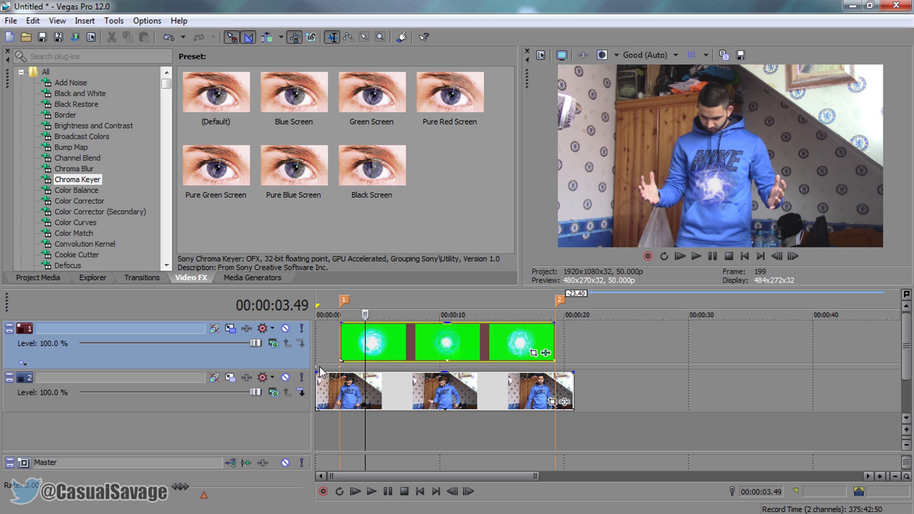
left_click(341, 341)
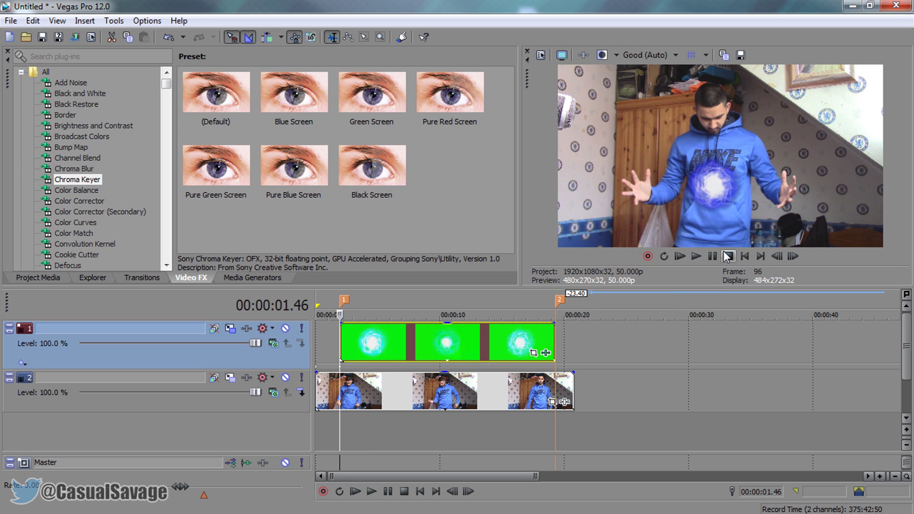
left_click(227, 329)
Dock the Track Motion window above the timeline, enable Sync Cursor, and return to the first keyframe.
left_click_drag(182, 294, 154, 57)
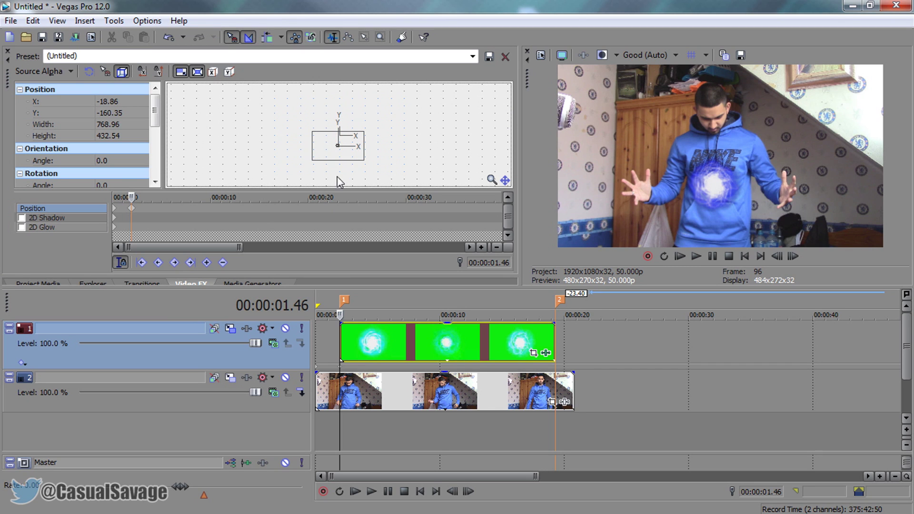
left_click(121, 262)
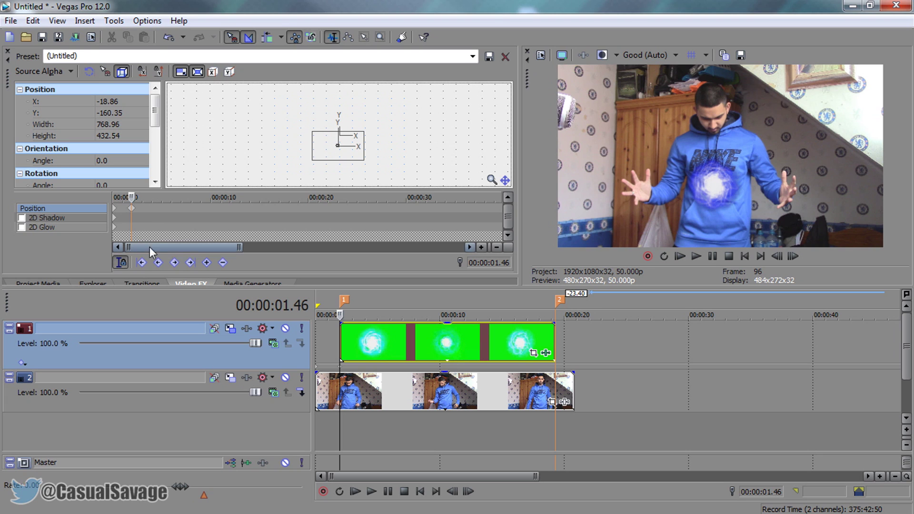
left_click_drag(133, 196, 144, 196)
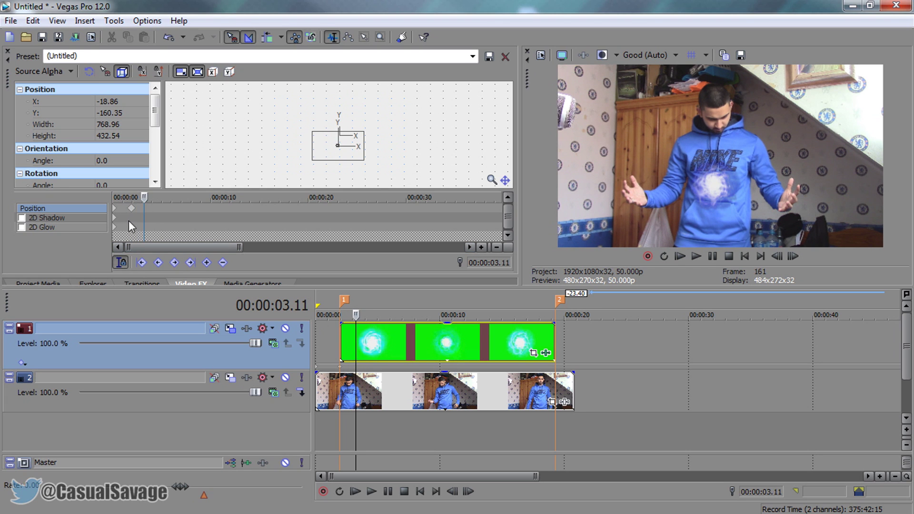
left_click(132, 209)
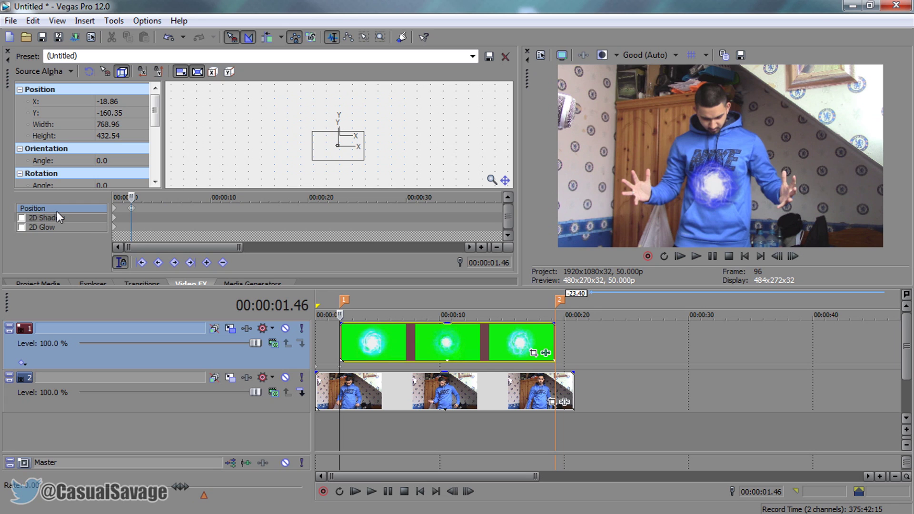
Play the video to 00:00:07.04 and add a Position keyframe there.
left_click(712, 256)
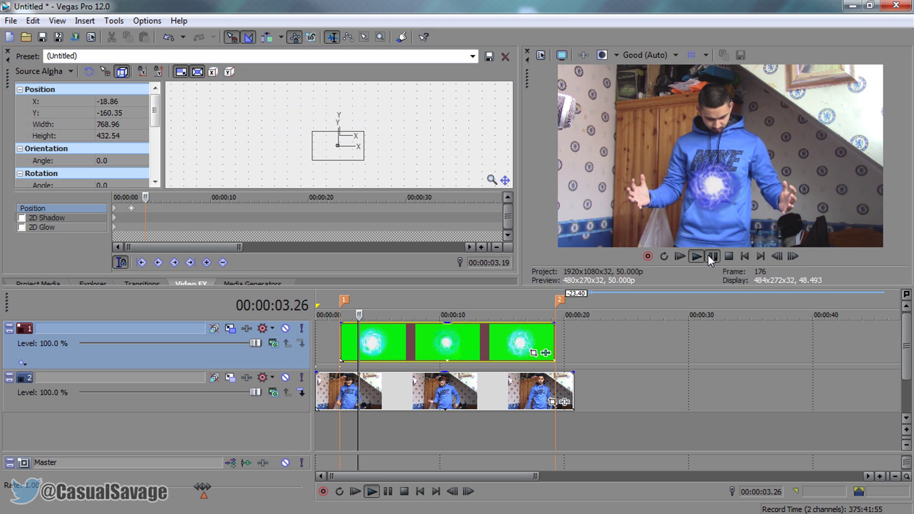
left_click(707, 255)
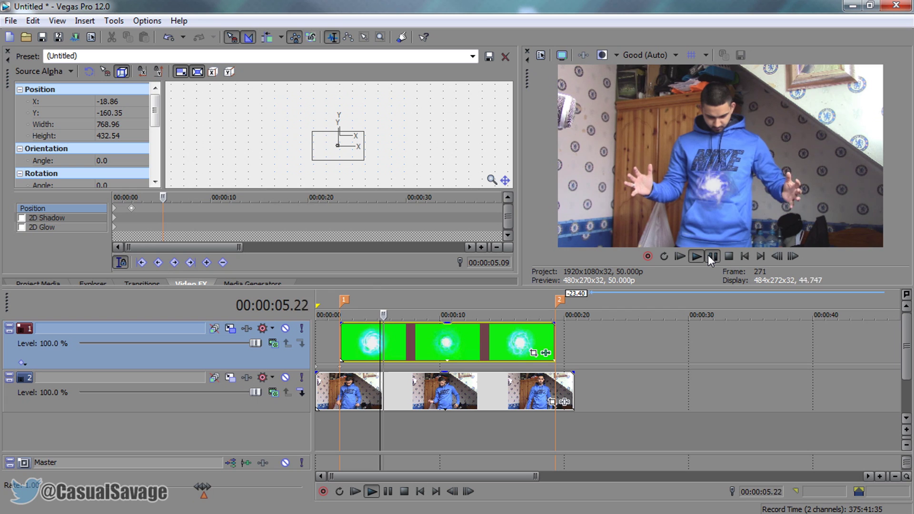
left_click(707, 255)
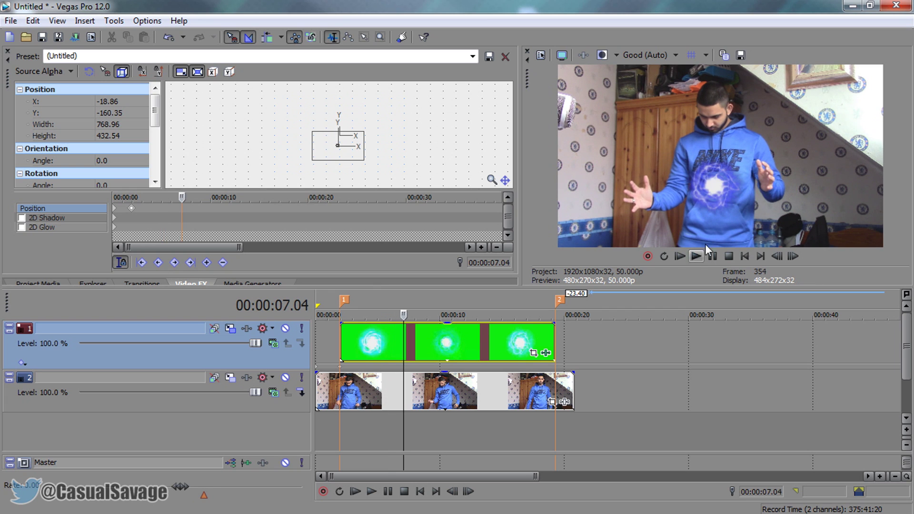
left_click(358, 160)
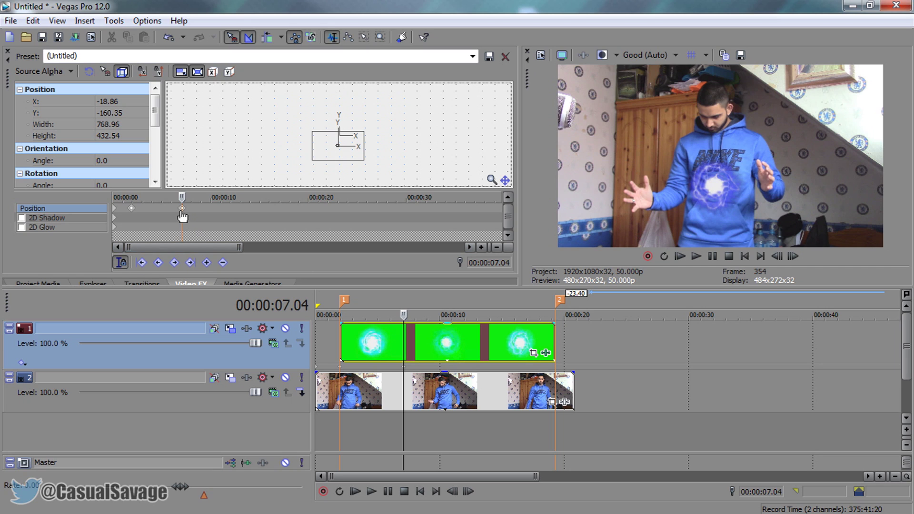
Move the orb left and up onto the hands at 07.04, 07.34 and 08.46.
mouse_move(348, 168)
left_mouse_down()
mouse_move(353, 147)
mouse_move(347, 181)
left_mouse_up()
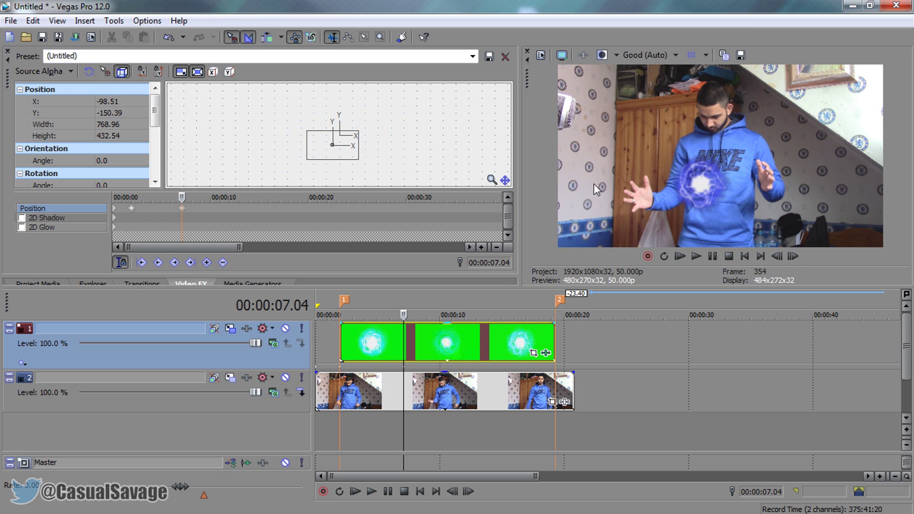
left_click(713, 256)
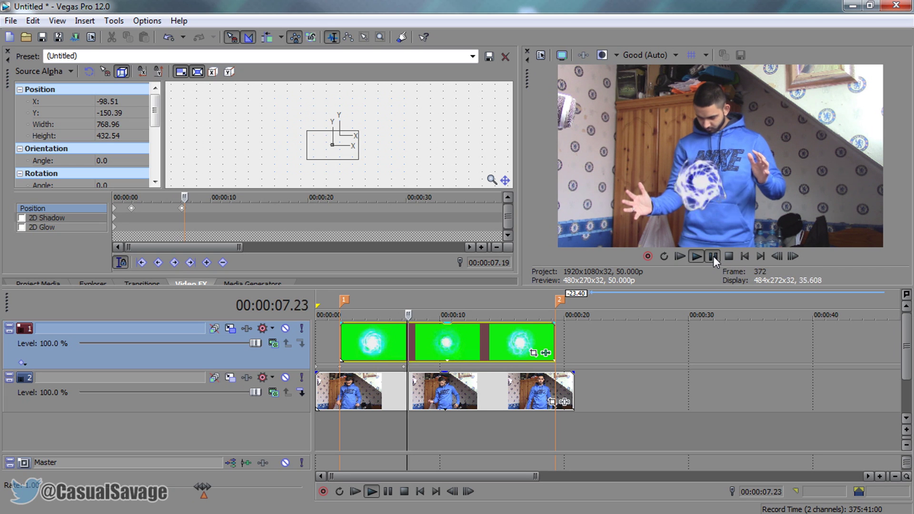
left_click(712, 256)
left_click_drag(355, 160, 352, 159)
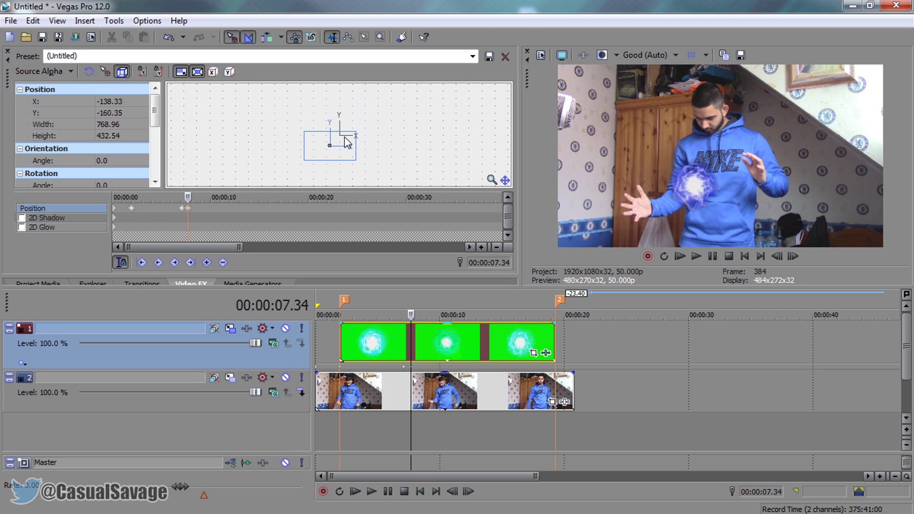
left_click_drag(338, 157, 338, 156)
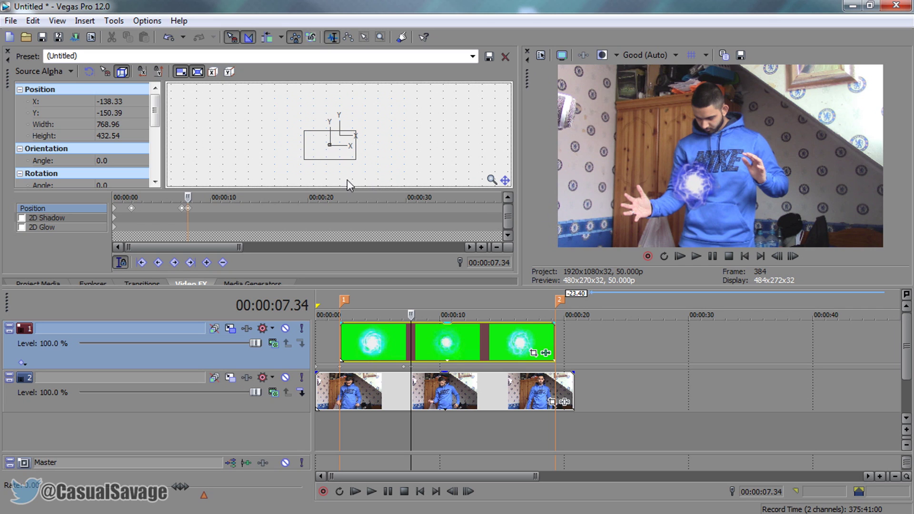
left_click(713, 255)
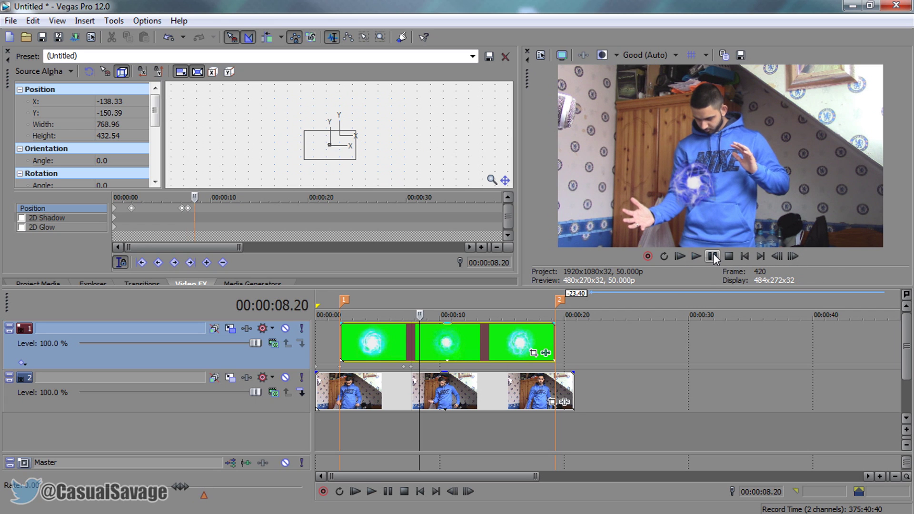
left_click_drag(280, 181, 278, 182)
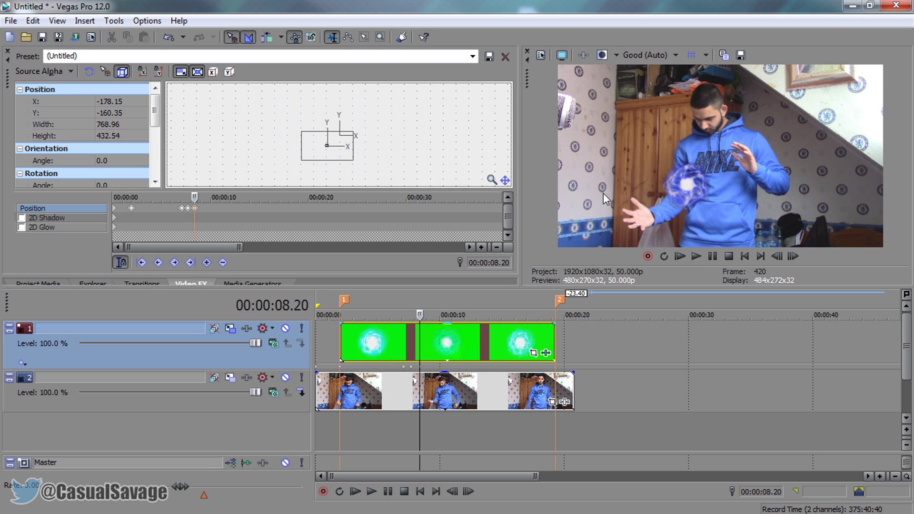
left_click(714, 259)
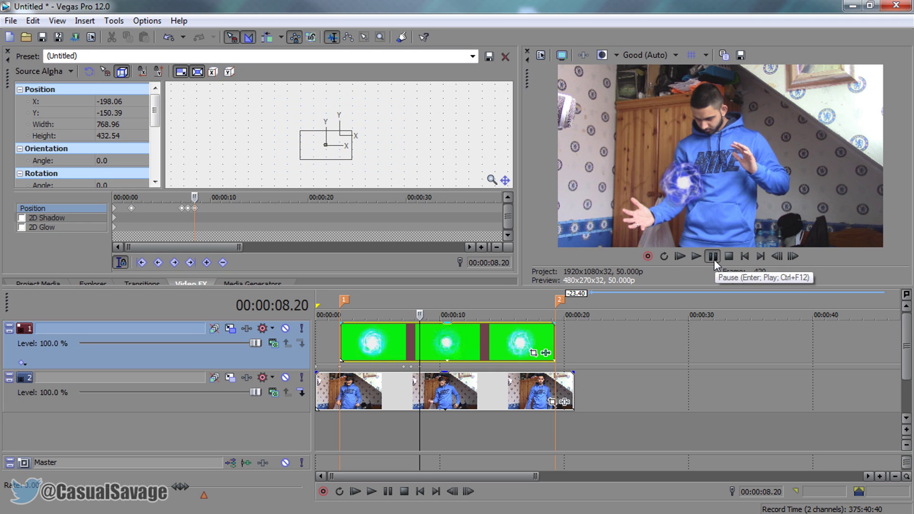
left_click(712, 256)
left_click_drag(369, 176, 430, 194)
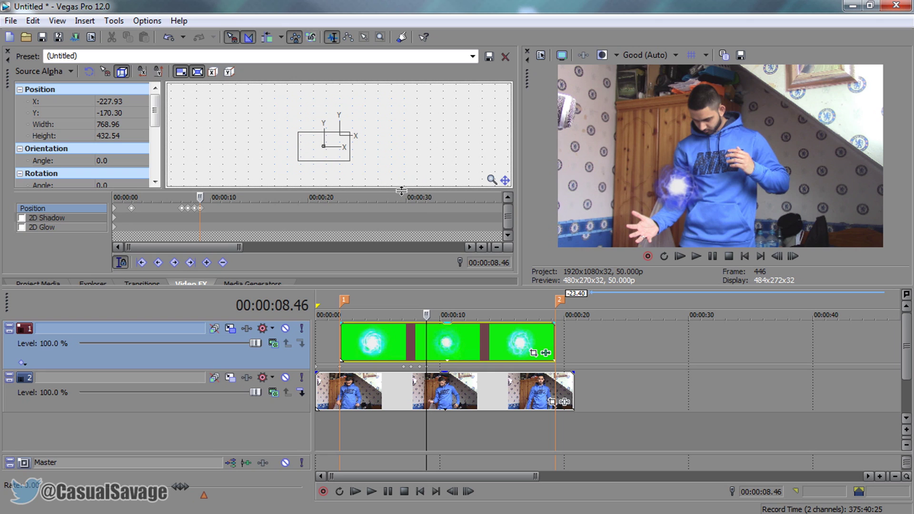
Find the 00:00:09.42 frame and move the orb far left with the hand.
left_click(787, 260)
left_click(786, 258)
double_click(787, 258)
left_click(788, 258)
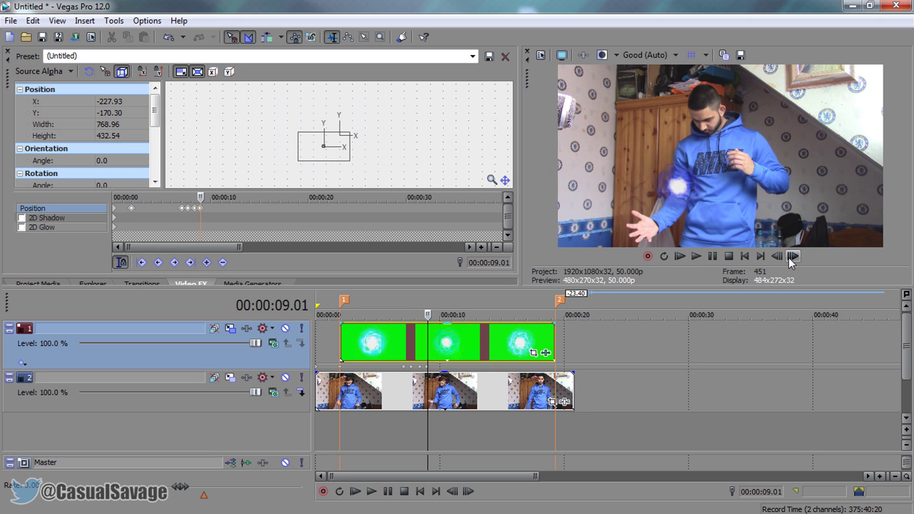
left_click(713, 256)
left_click(712, 256)
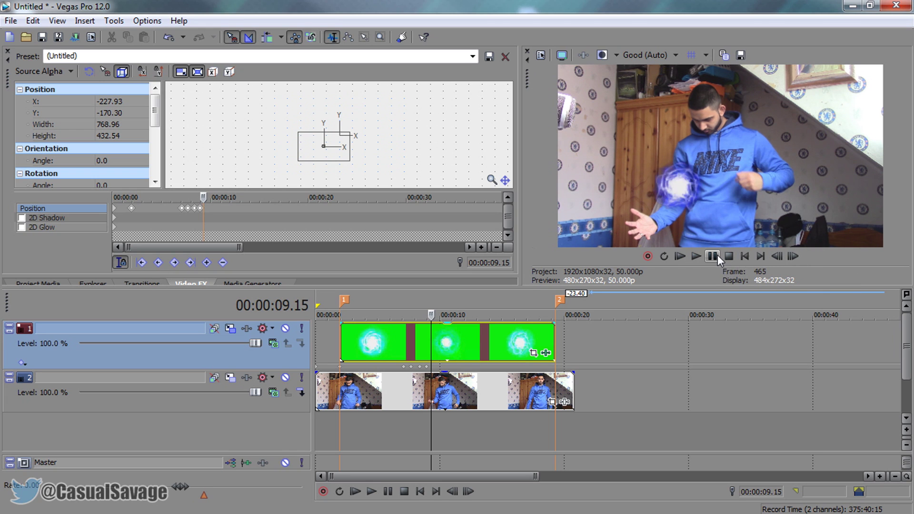
left_click(711, 256)
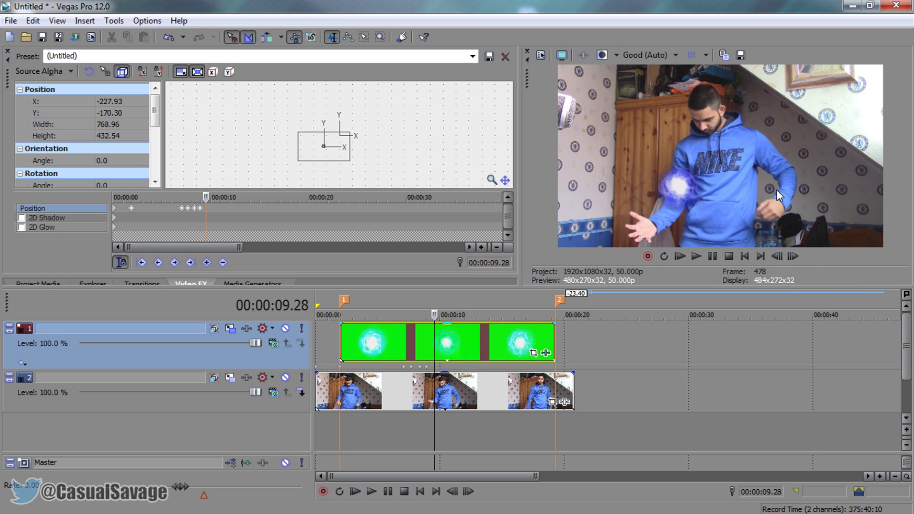
left_click(713, 256)
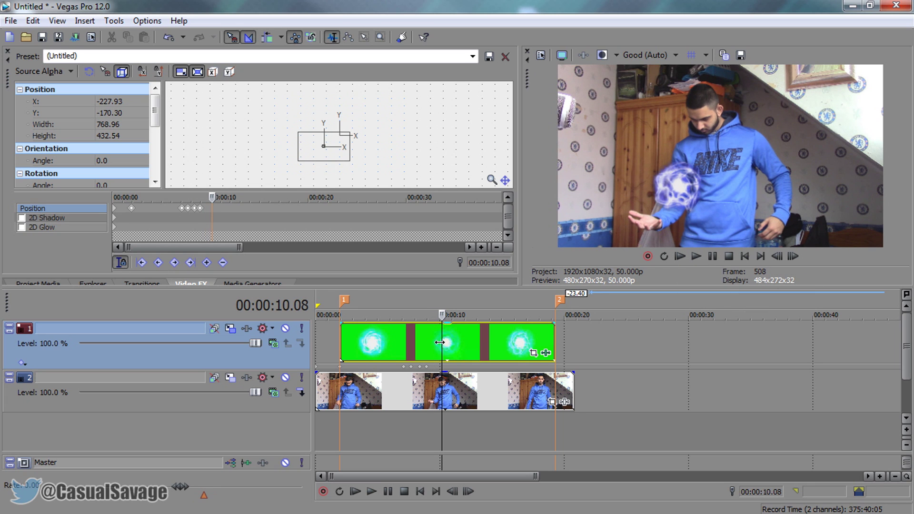
left_click(433, 347)
left_click(711, 256)
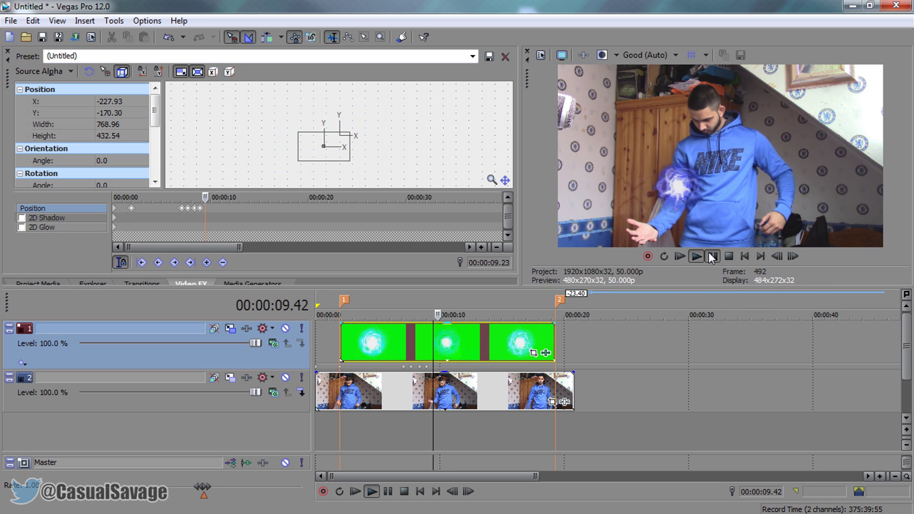
left_click(712, 256)
left_click_drag(350, 163, 343, 162)
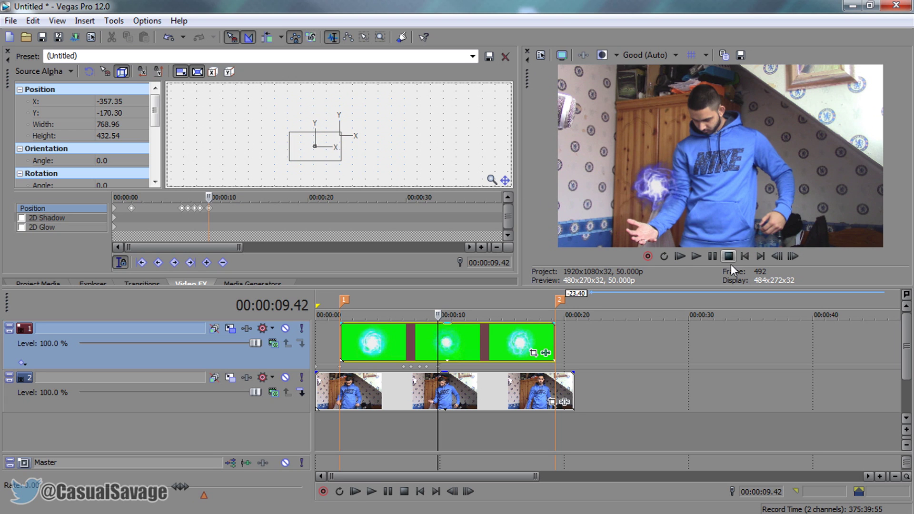
Raise the orb onto the upturned hand at 10.09 and 10.26, correcting where it drifts off.
left_click(710, 256)
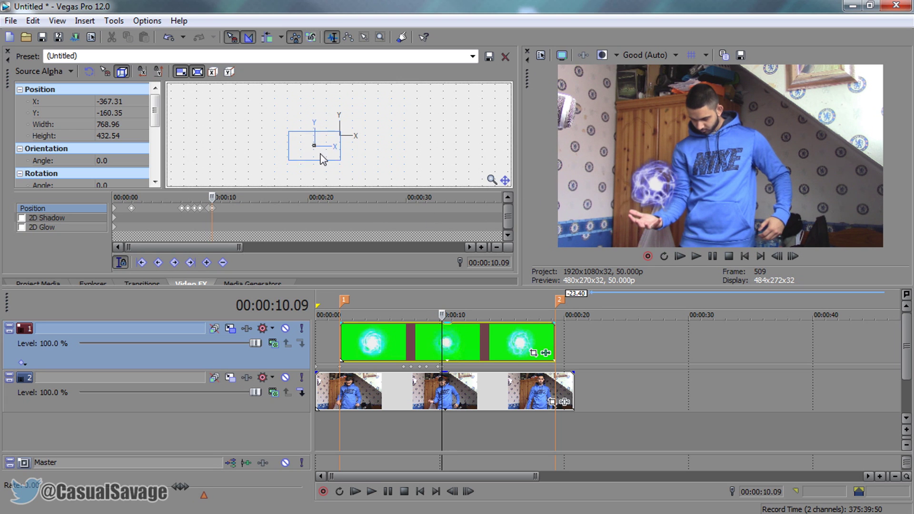
left_click_drag(322, 159, 322, 153)
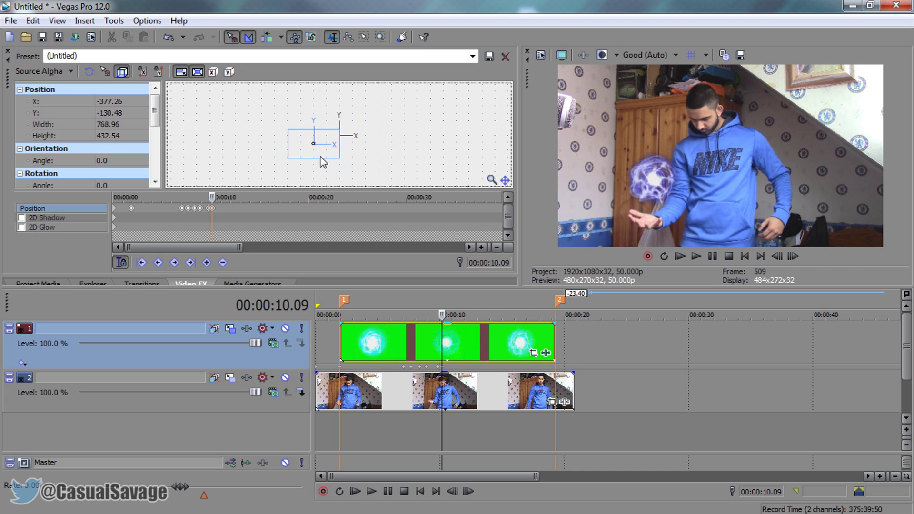
left_click(712, 256)
left_click_drag(324, 177, 399, 188)
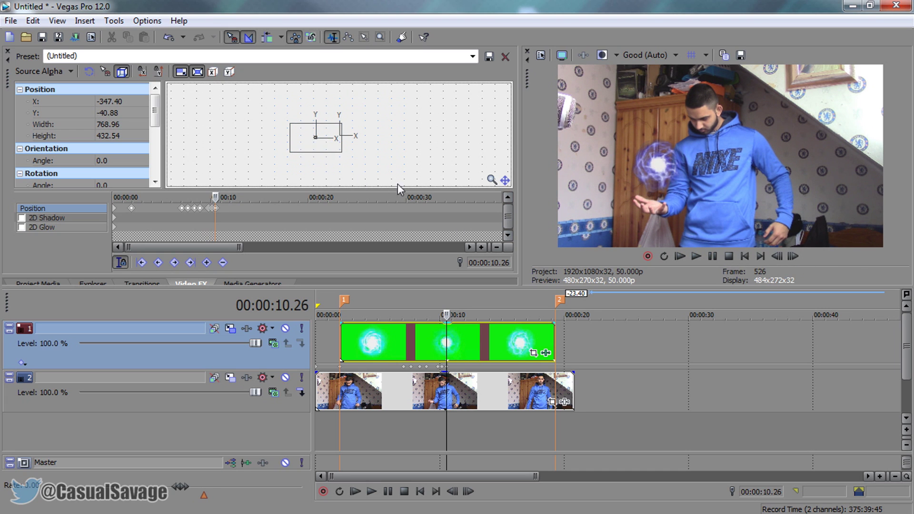
left_click(712, 256)
left_click(712, 256)
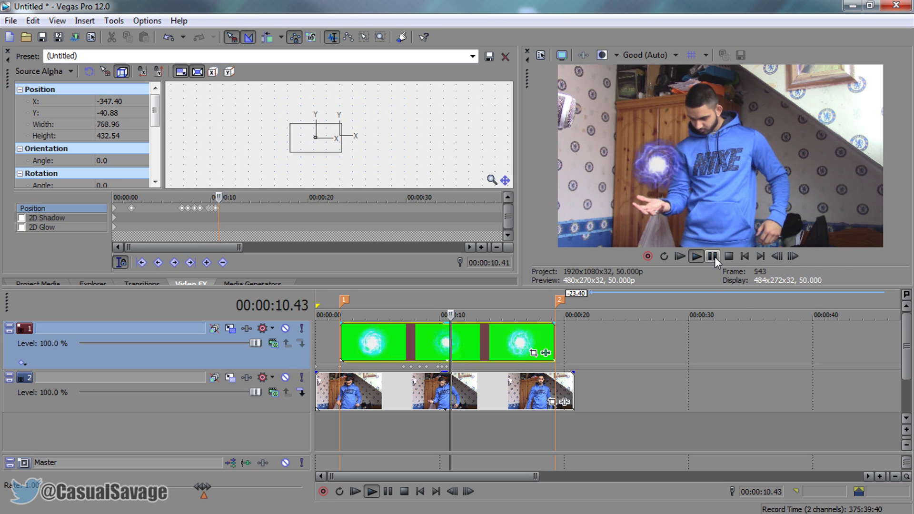
left_click(711, 255)
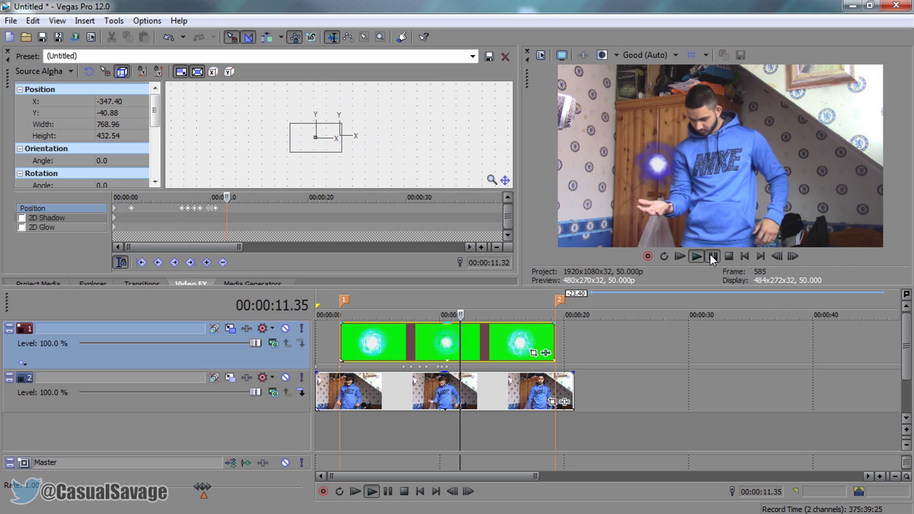
left_click(709, 254)
left_click(709, 254)
left_click(709, 254)
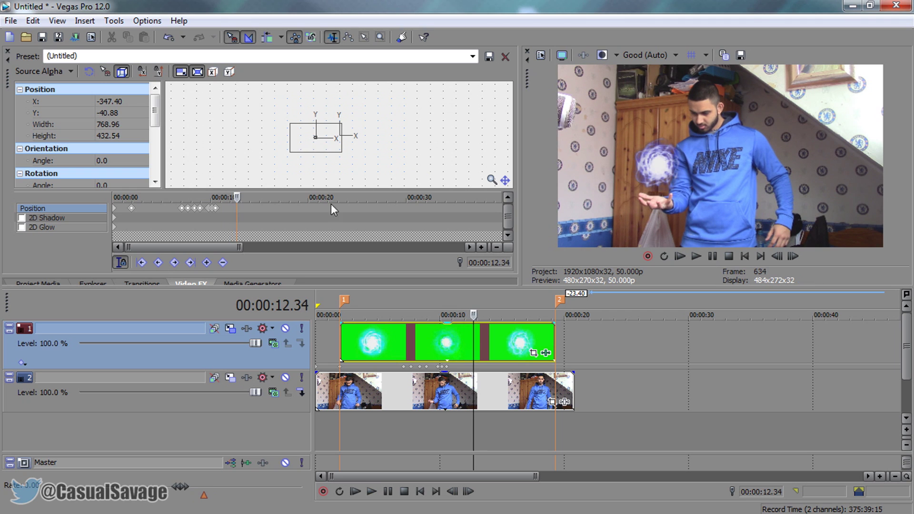
left_click_drag(314, 144, 317, 143)
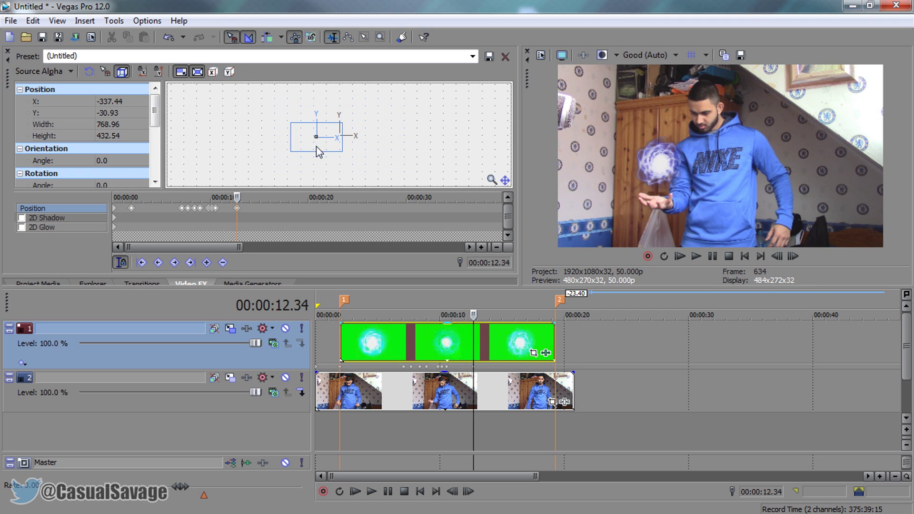
Add a Position keyframe at 00:00:14.06 and realign the ball with the hand through 14.45.
left_click(717, 252)
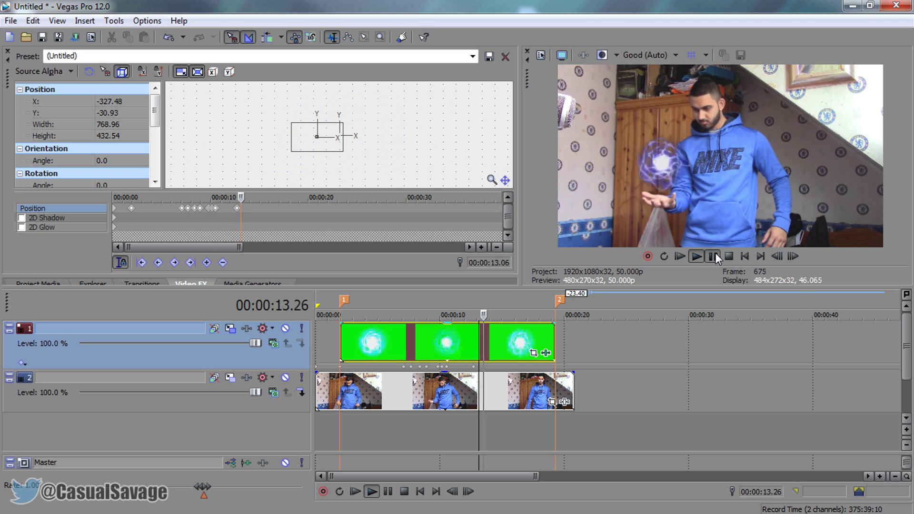
left_click(713, 252)
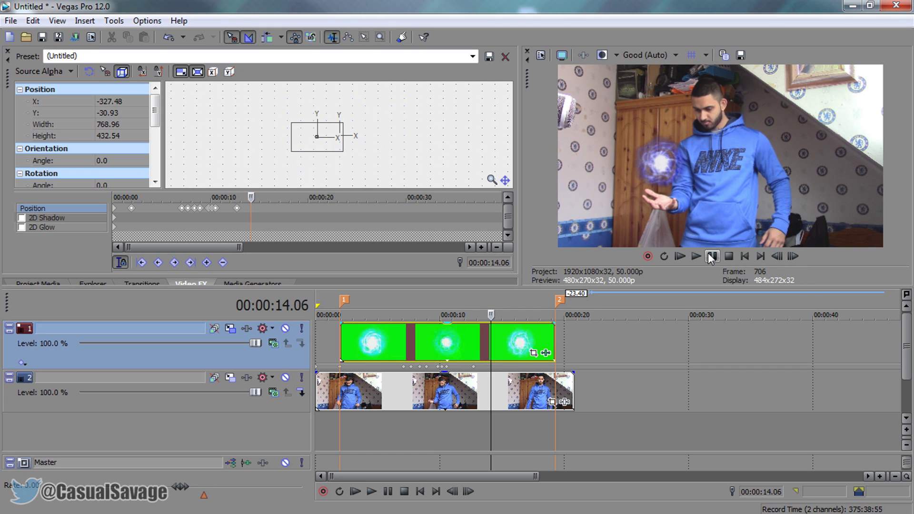
left_click(380, 163)
left_click_drag(655, 194, 695, 233)
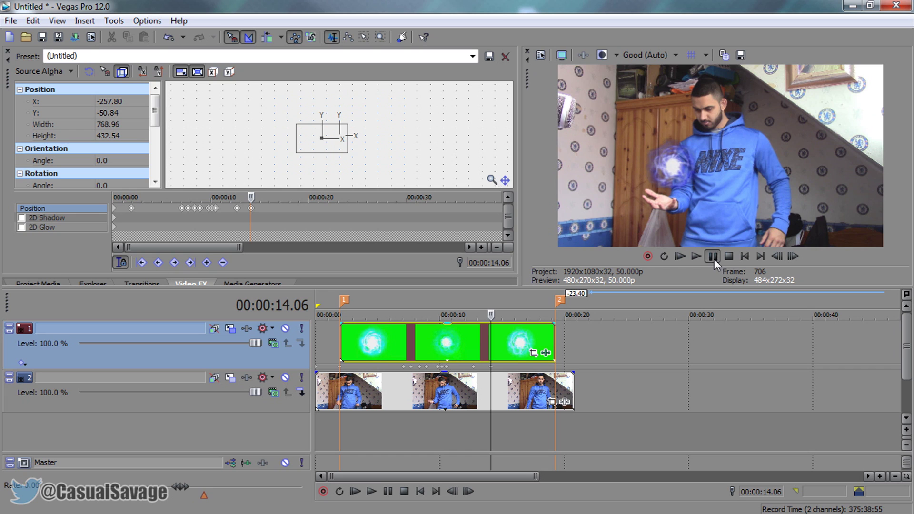
left_click(714, 259)
left_click(713, 258)
left_click(712, 258)
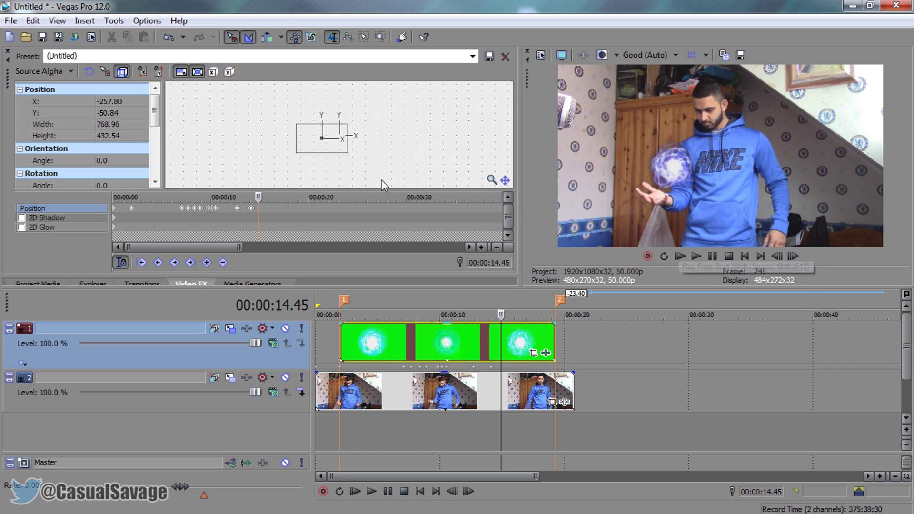
left_click_drag(329, 157, 332, 167)
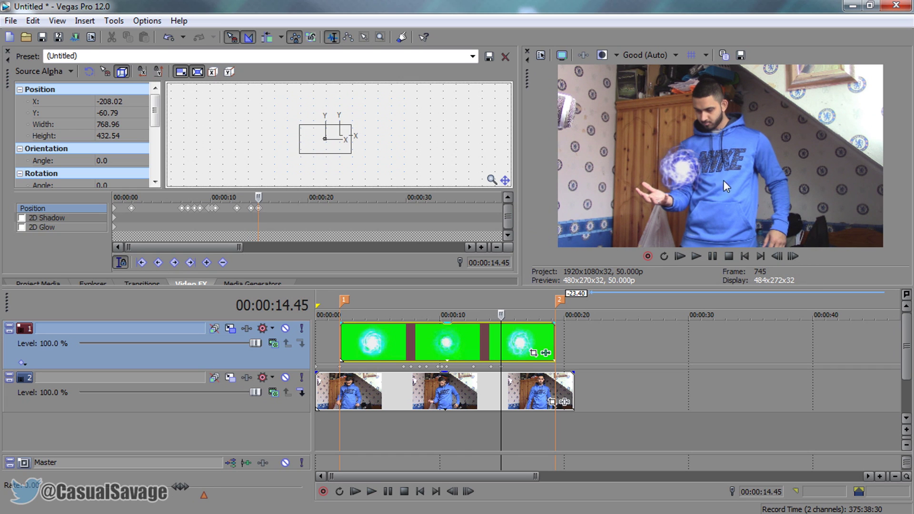
Realign the ball with the hand at 15.20 and 15.42.
left_click(711, 258)
left_click(711, 258)
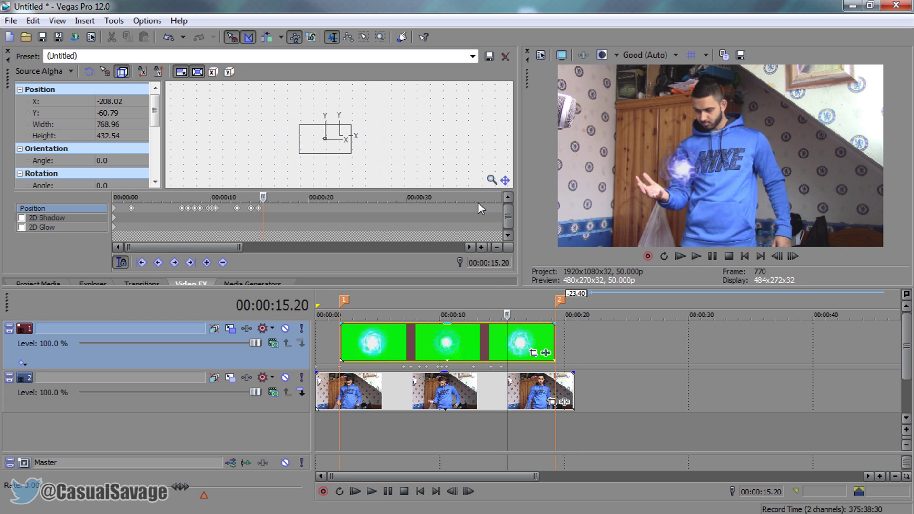
left_click_drag(327, 156, 329, 153)
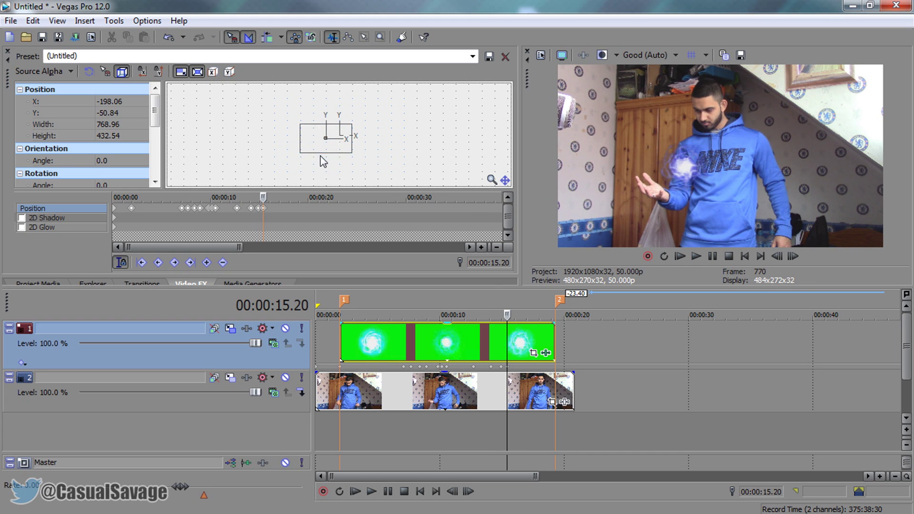
left_click(695, 257)
left_click(712, 256)
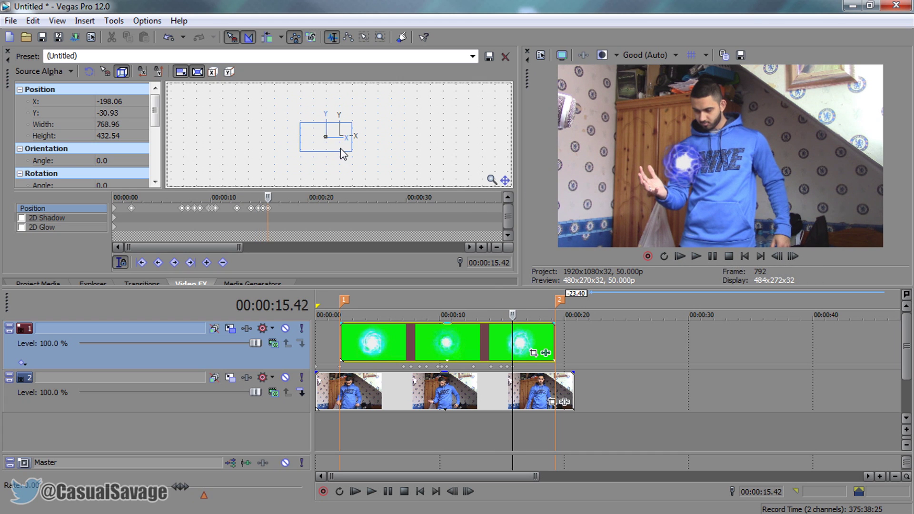
left_click_drag(342, 153, 344, 155)
left_click(695, 256)
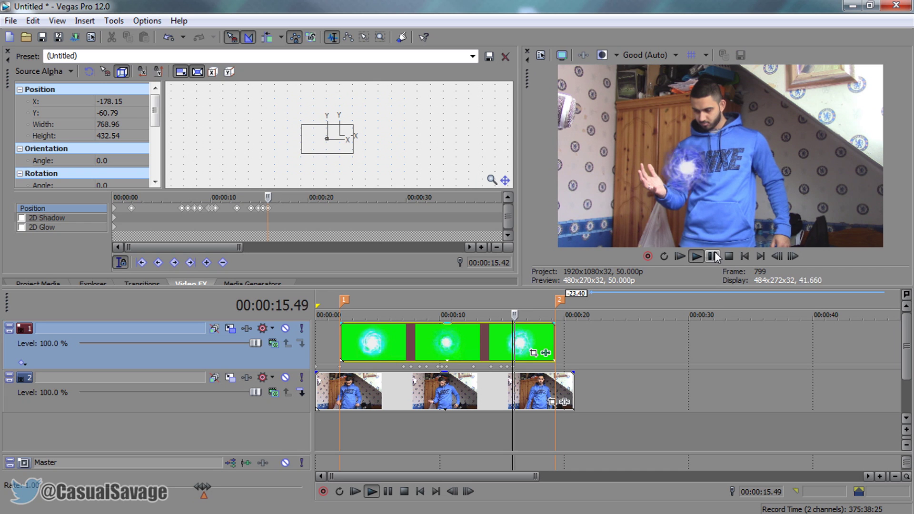
left_click_drag(339, 144, 339, 142)
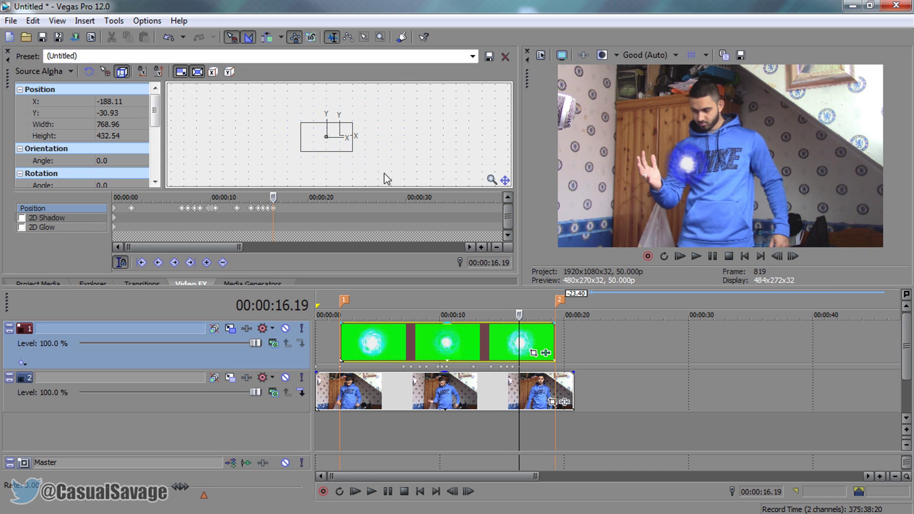
Move the ball up and right with the rising hand at 16.42 and 17.13.
left_click(712, 258)
left_click(713, 258)
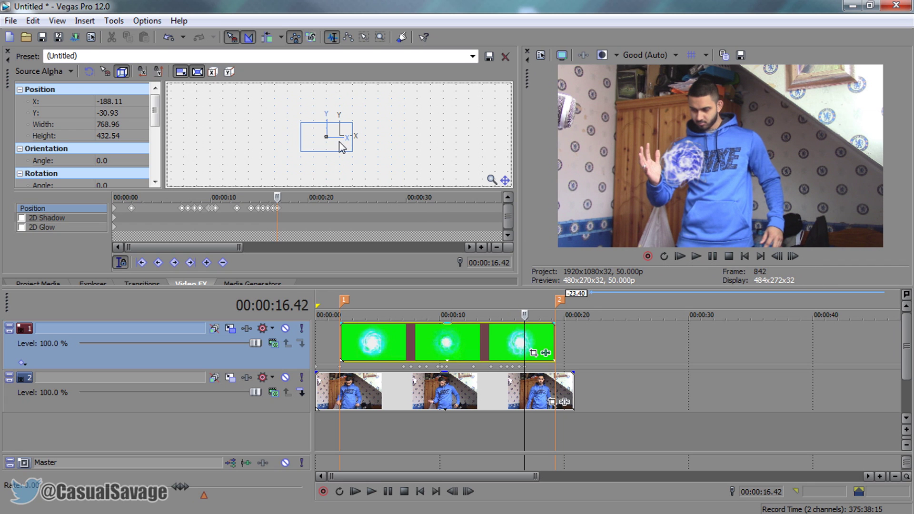
left_click_drag(338, 141, 341, 140)
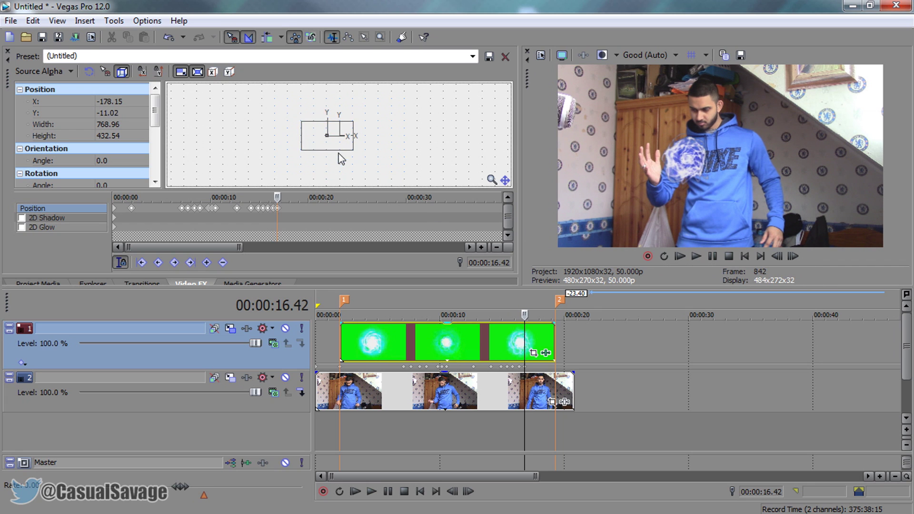
left_click(712, 257)
left_click(712, 258)
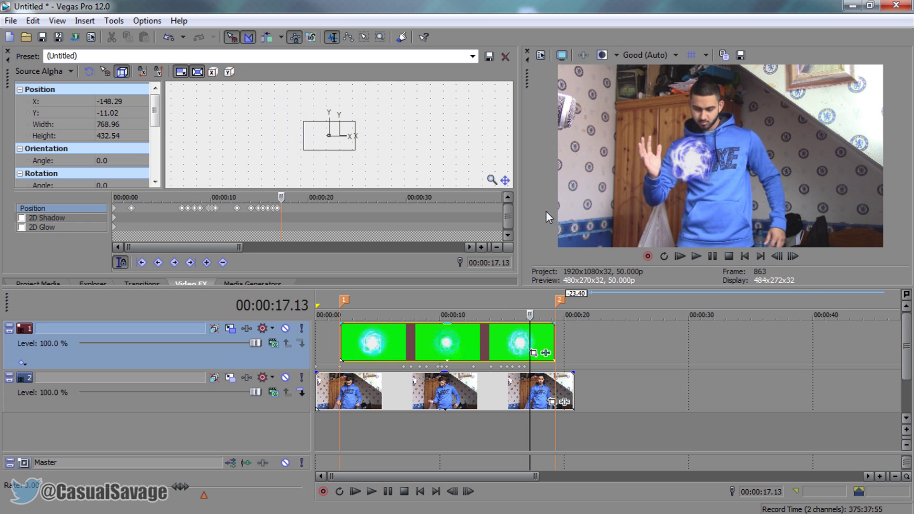
left_click_drag(350, 143, 351, 141)
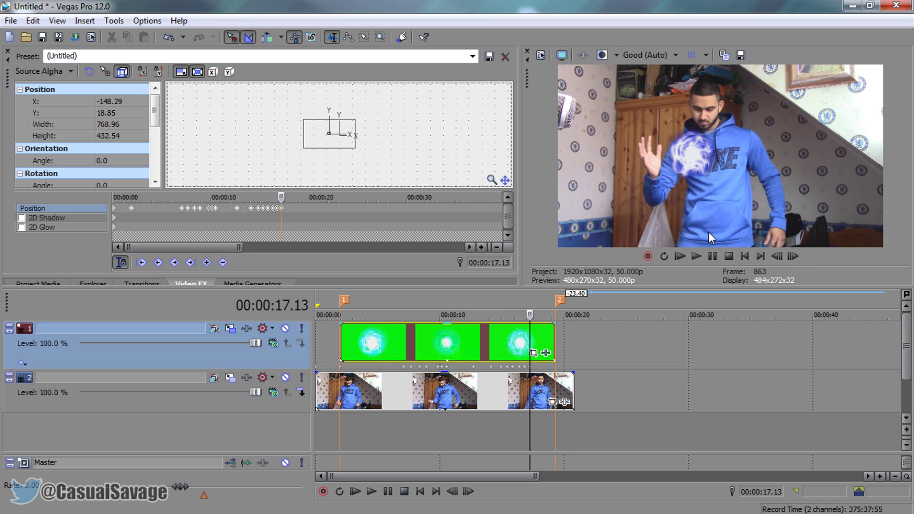
Move the ball up and right onto the hand at 18.13 and nudge it upward at 18.19.
left_click(714, 255)
left_click(715, 256)
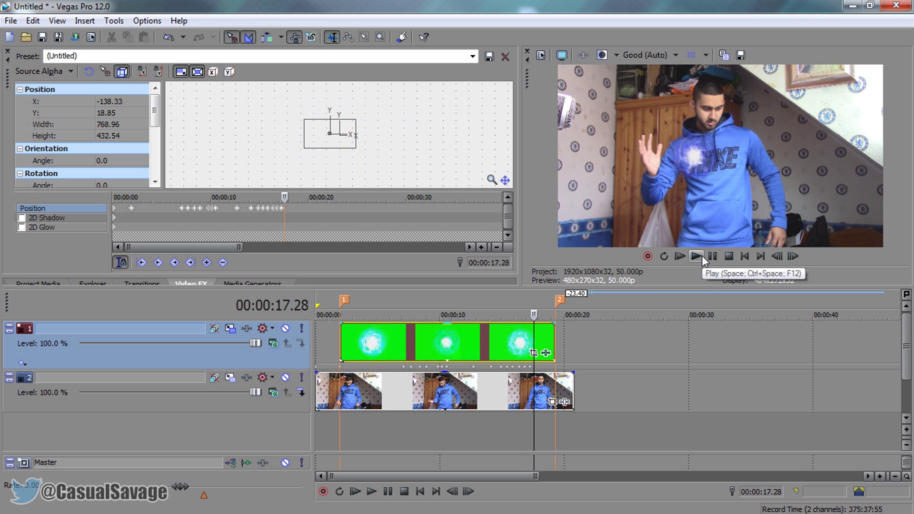
left_click(715, 256)
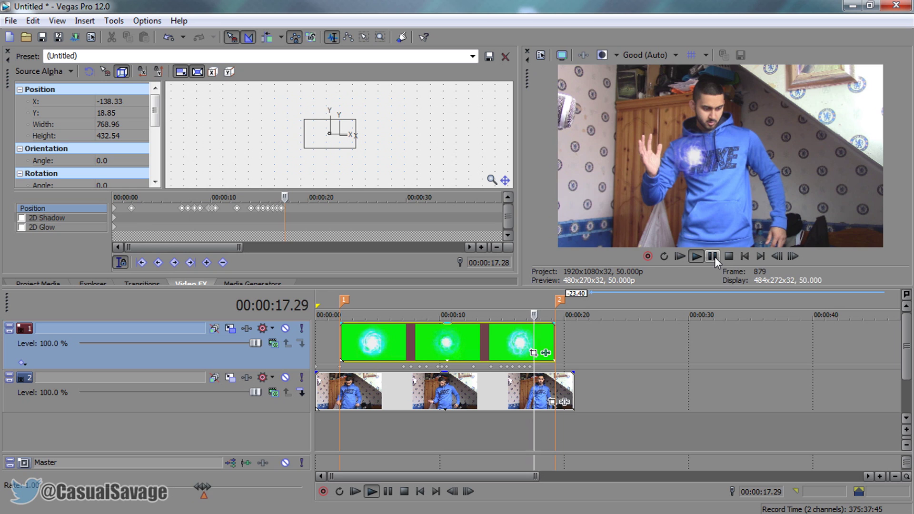
left_click(714, 257)
left_click(714, 257)
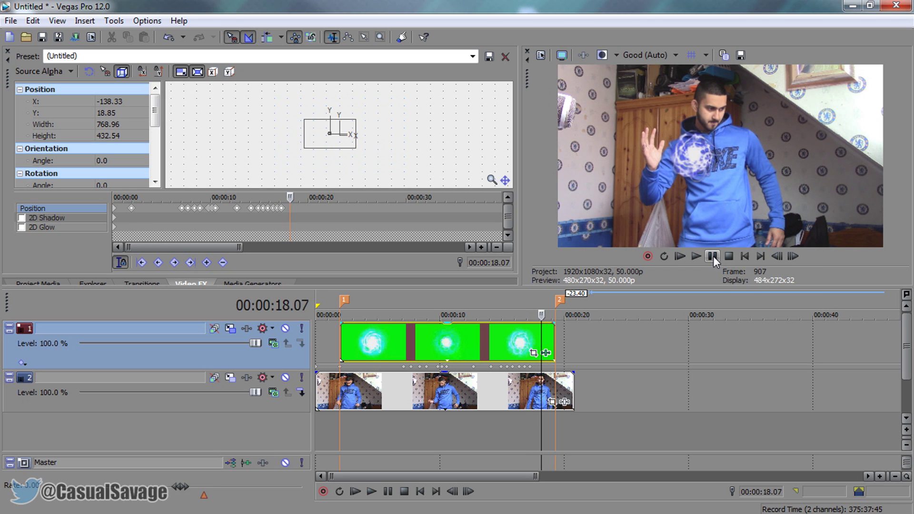
left_click(712, 256)
left_click_drag(329, 133, 332, 131)
key("KP_3")
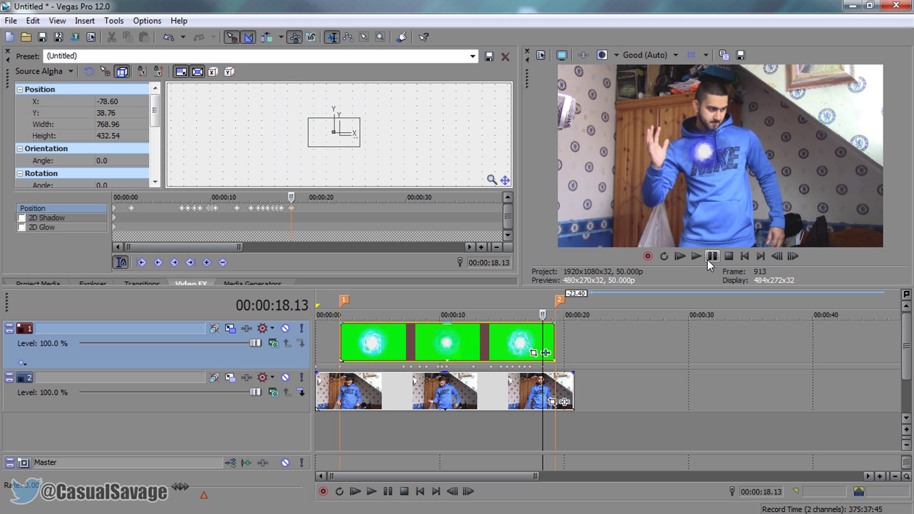
left_click(711, 256)
left_click(710, 255)
left_click(351, 139)
key("KP_8")
key("KP_8")
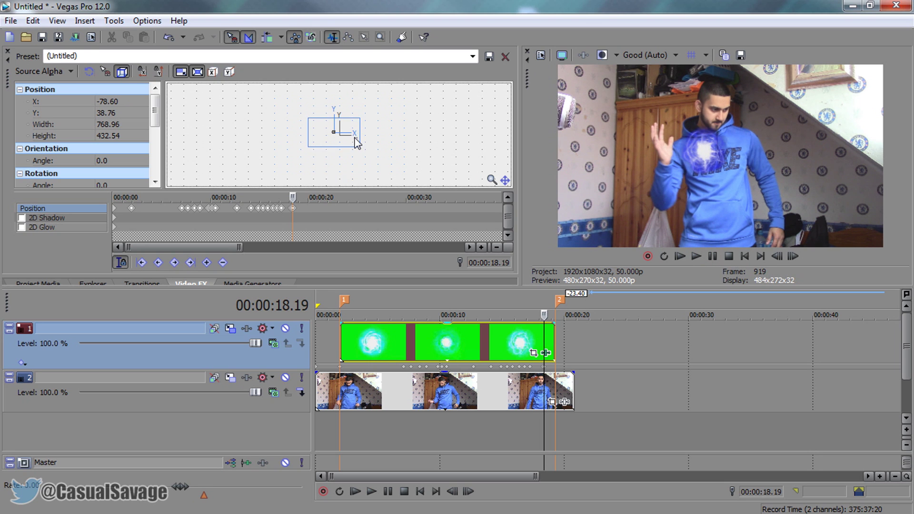
Step frame by frame past 18.24 and carry the ball right as the throw begins.
left_click(712, 255)
left_click(711, 255)
left_click(712, 256)
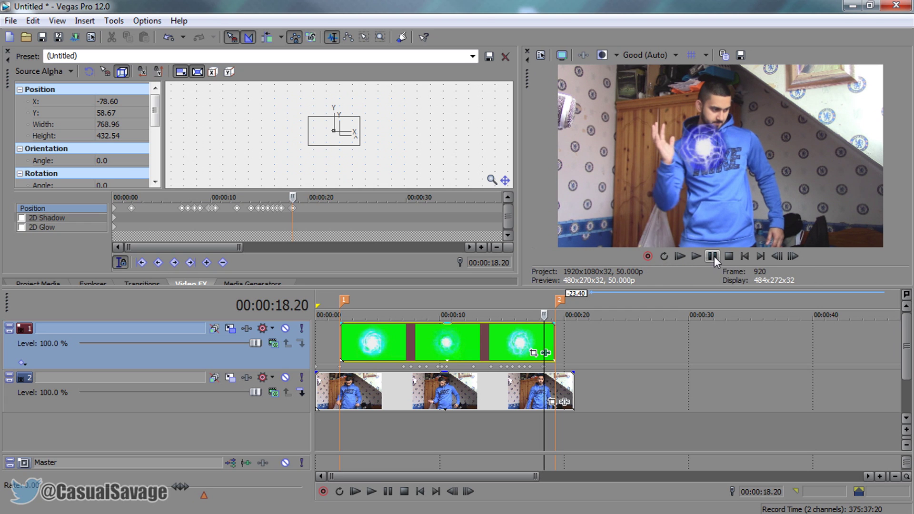
left_click(712, 256)
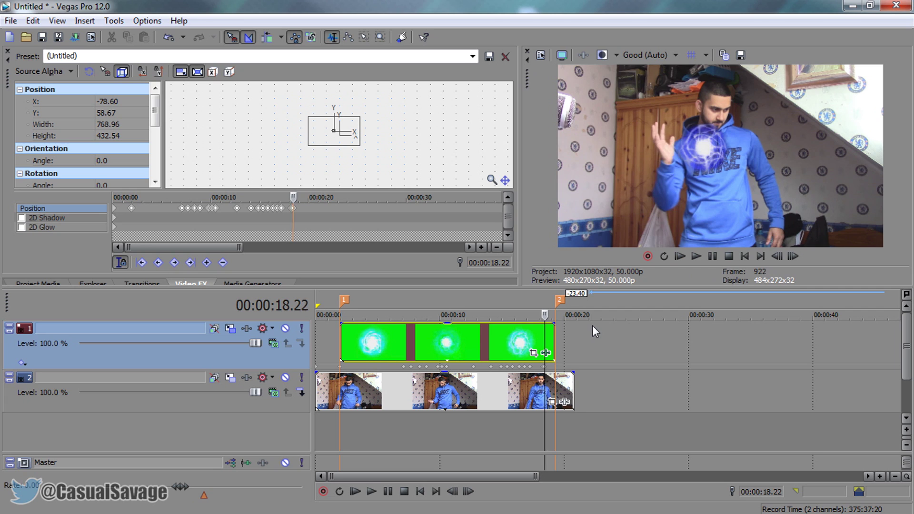
key("Left")
key("Left")
key("Right")
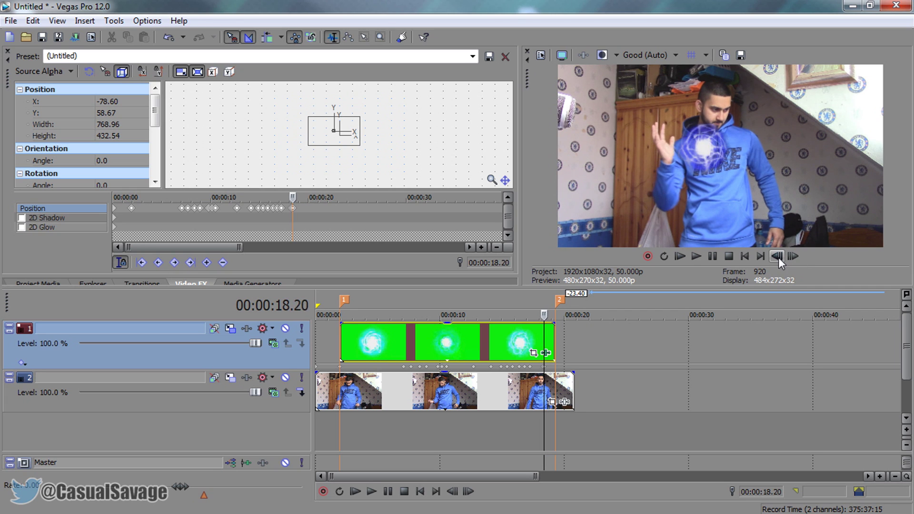
left_click(792, 256)
key("Right")
key("Right")
key("Right")
key("Right")
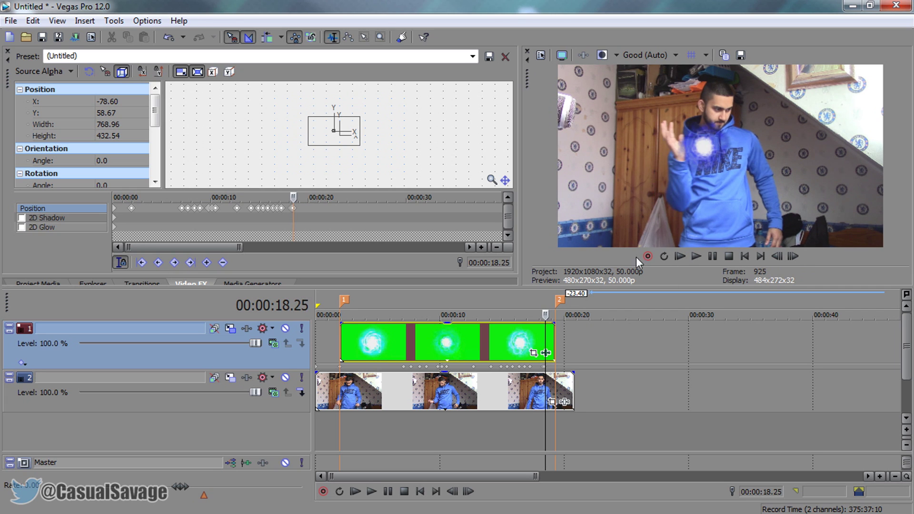
left_click_drag(347, 141, 353, 140)
left_click(792, 256)
key("Right")
key("Right")
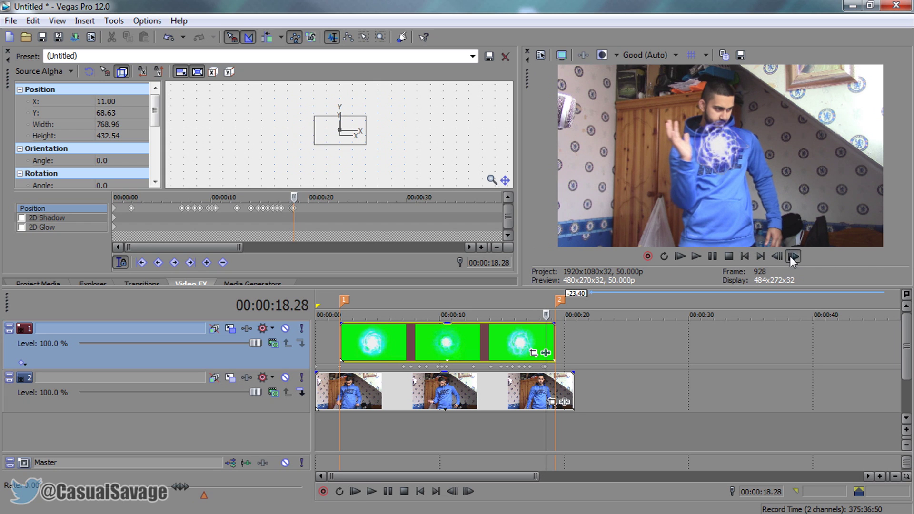
key("Right")
key("Right")
left_click_drag(351, 145, 358, 146)
Push the ball further right over the next frames, reaching X 319.62 at 18.36.
left_click(797, 256)
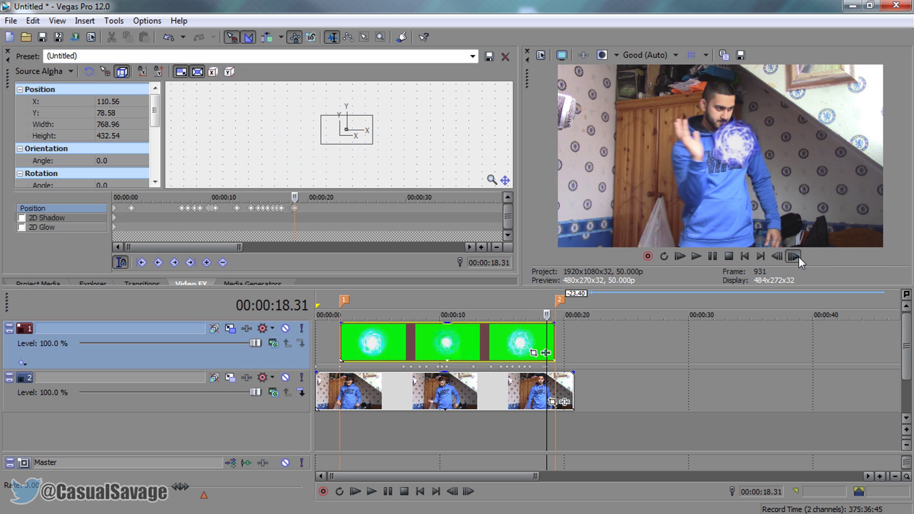
left_click(797, 256)
left_click(797, 256)
left_click(797, 256)
left_click_drag(365, 142, 389, 153)
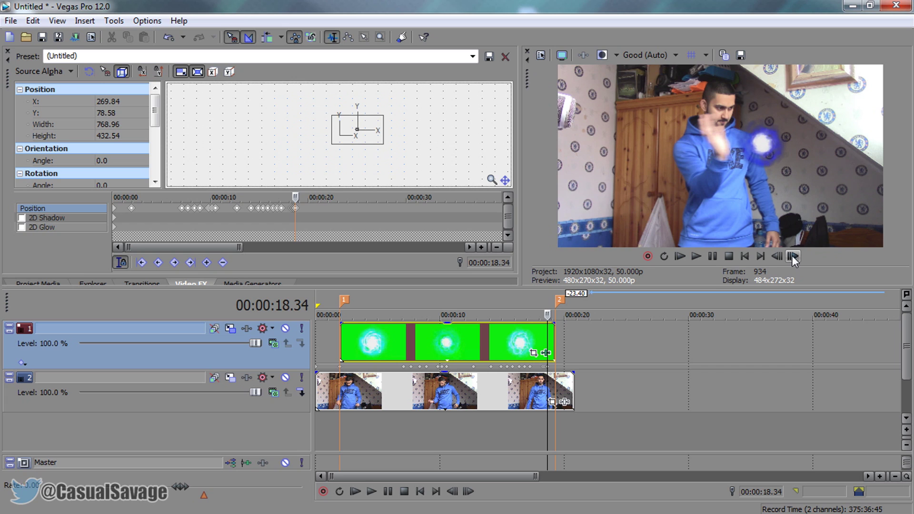
left_click(792, 256)
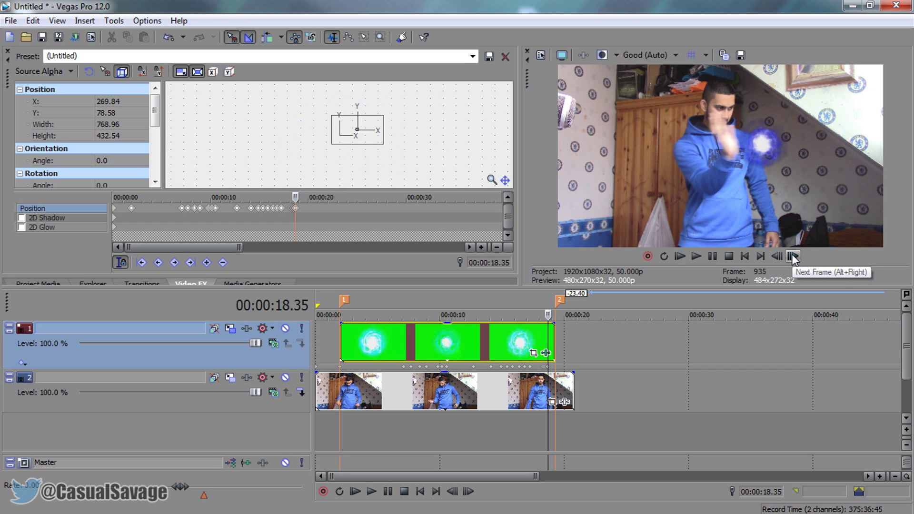
left_click_drag(340, 145, 350, 144)
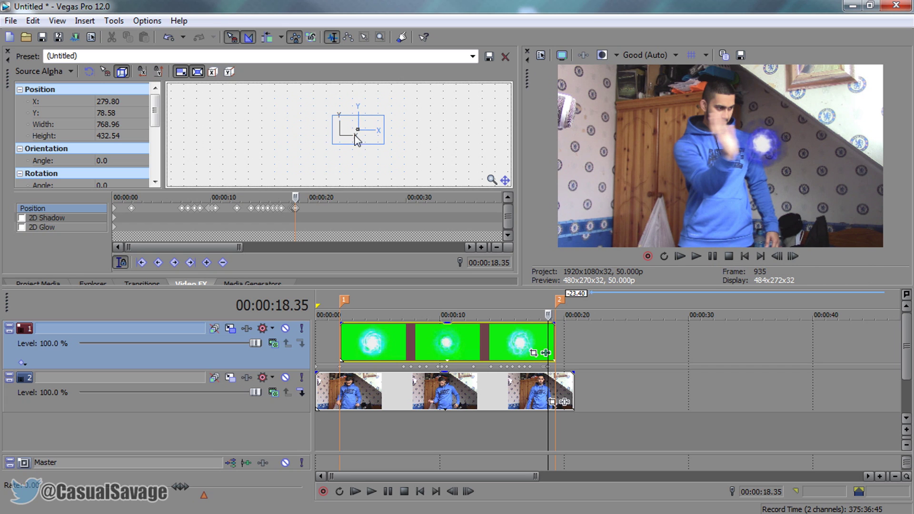
left_click(792, 256)
left_click_drag(349, 139, 369, 144)
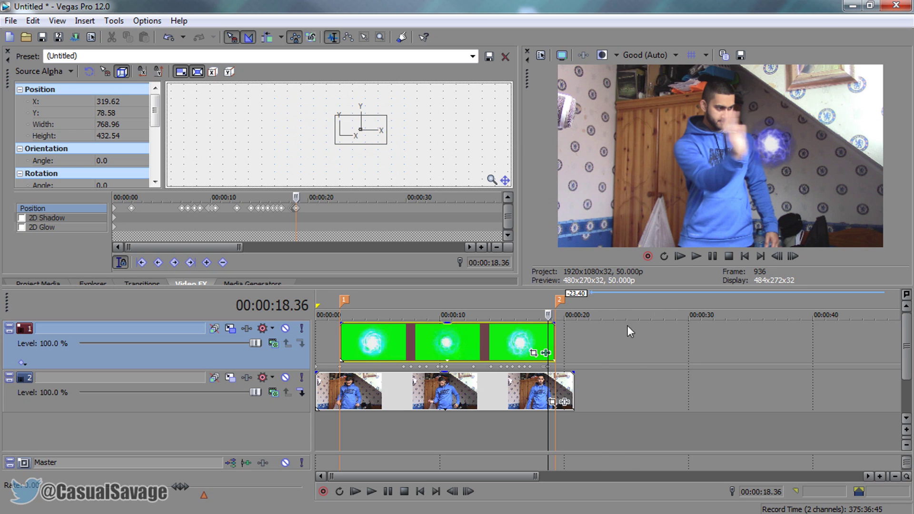
scroll(627, 327, "up", 5)
Return to 18.36 and move the ball right and up over the next two frames.
scroll(653, 328, "down", 3)
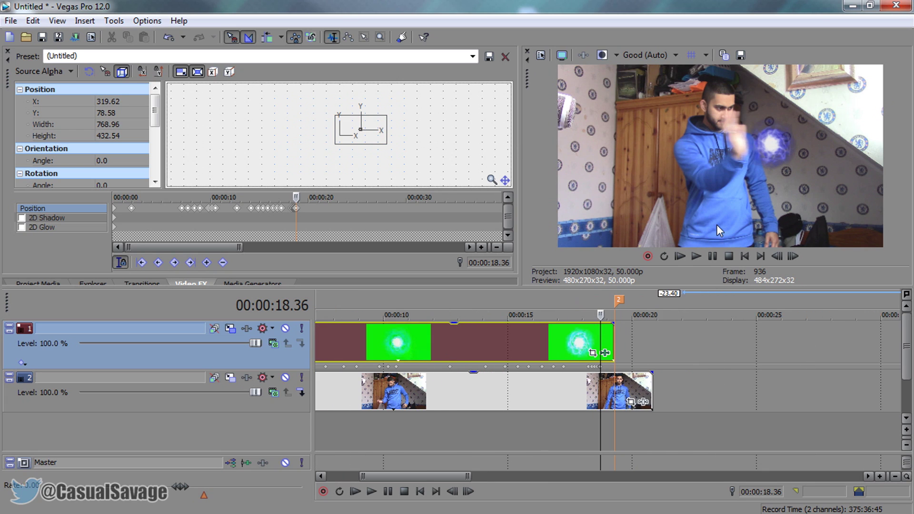
left_click(712, 255)
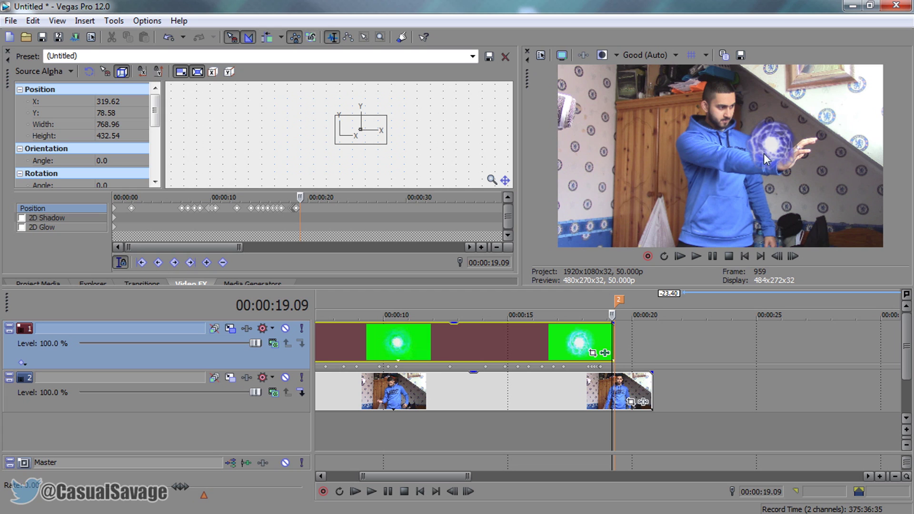
left_click(601, 364)
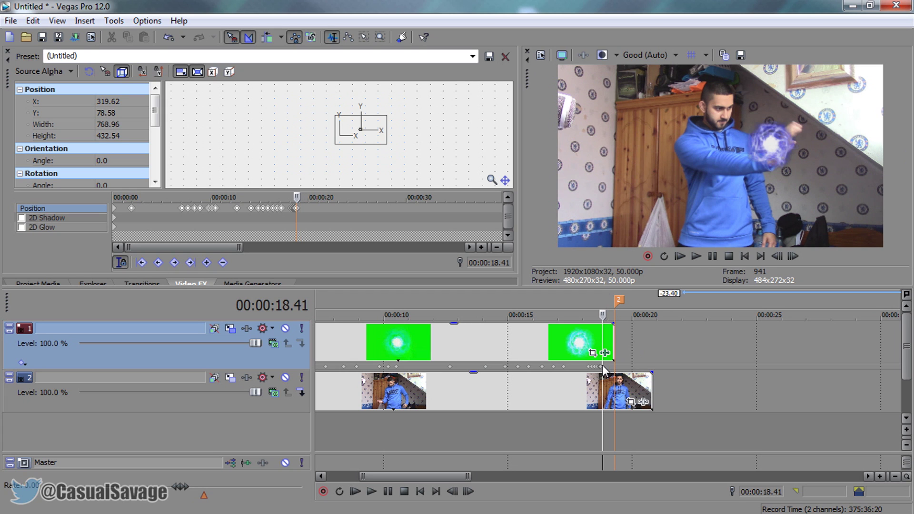
scroll(631, 379, "up", 8)
scroll(602, 369, "up", 8)
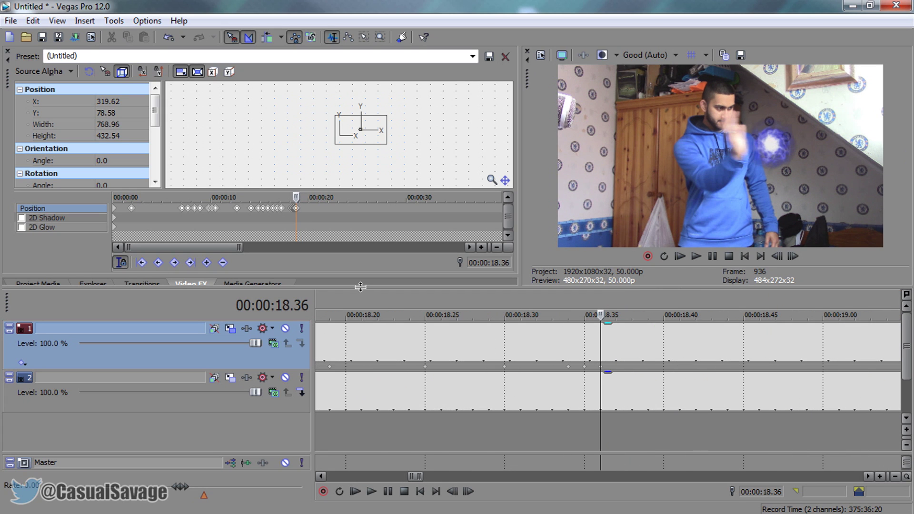
scroll(305, 214, "up", 4)
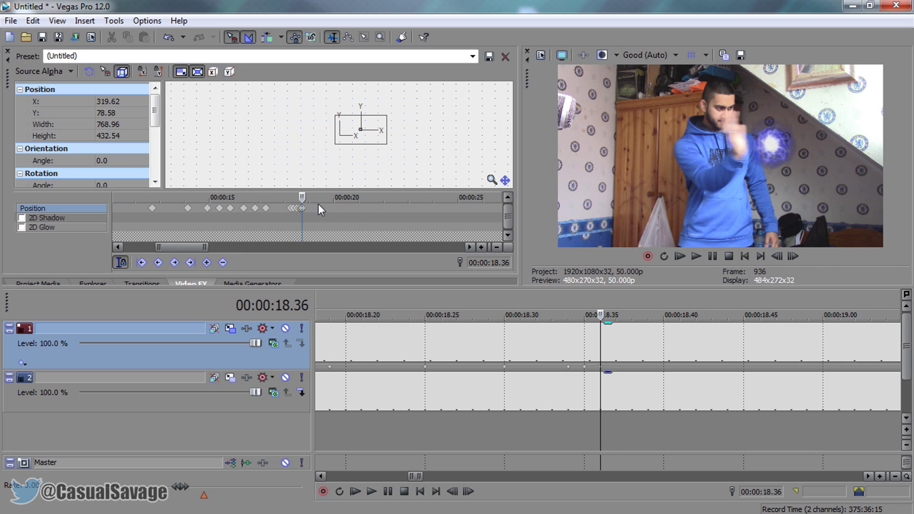
key("Right")
left_click_drag(371, 144, 381, 148)
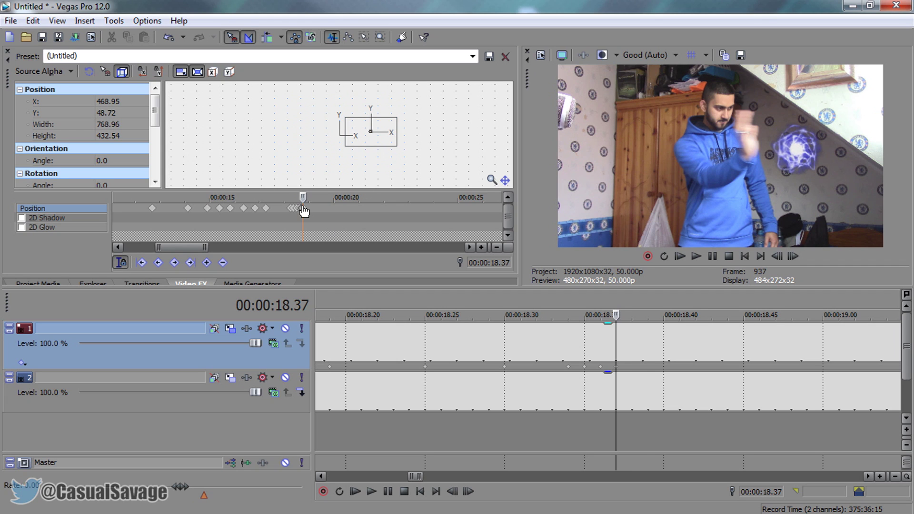
key("Right")
key("Right")
left_click_drag(390, 137, 399, 148)
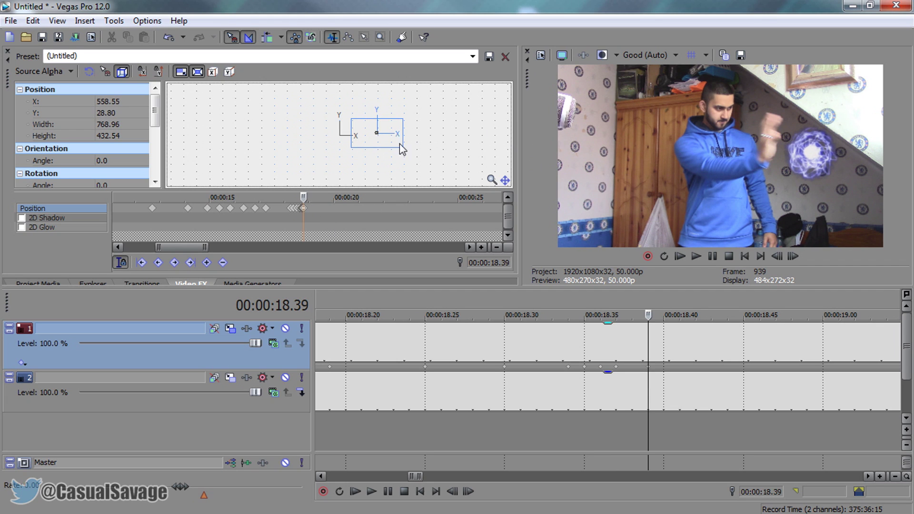
Fling the ball off-frame to X 2,231.08, Y -369.41 at 00:00:18.41.
key("Right")
key("Right")
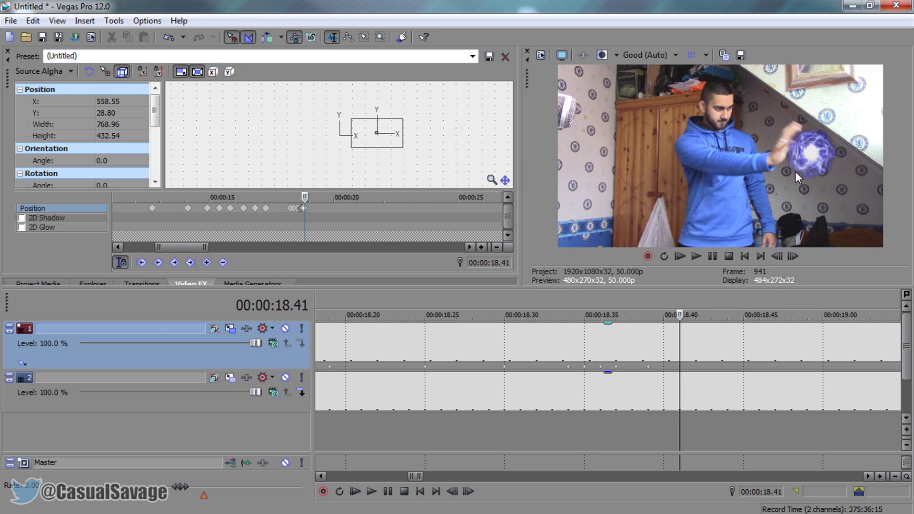
left_click(393, 145)
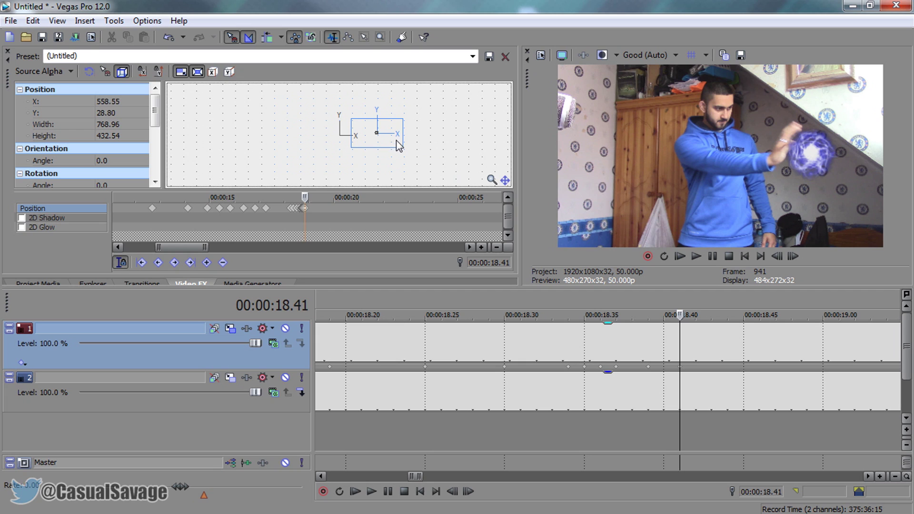
left_click_drag(397, 141, 477, 162)
scroll(574, 331, "down", 6)
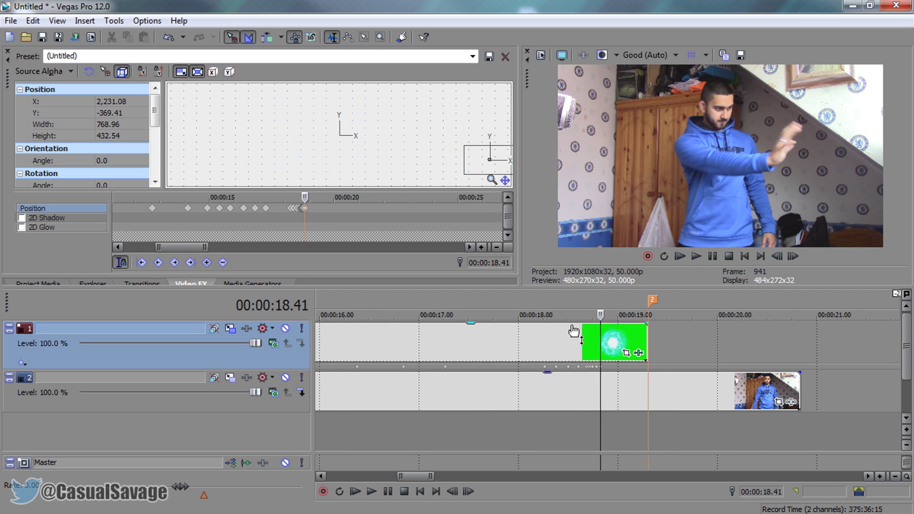
scroll(637, 356, "down", 12)
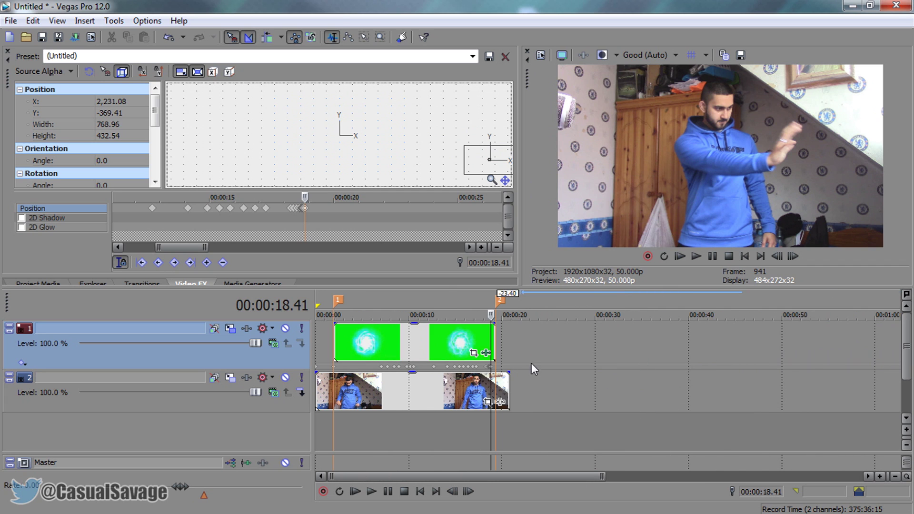
left_click(315, 395)
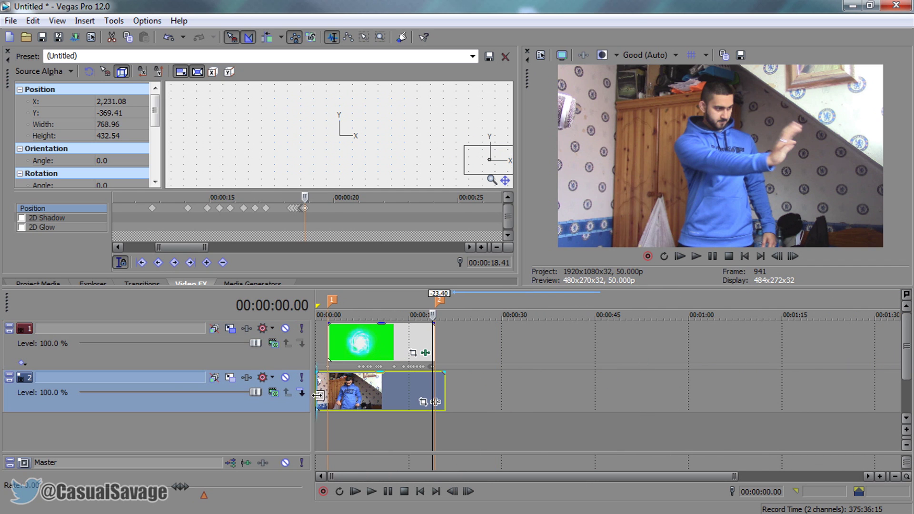
key("space")
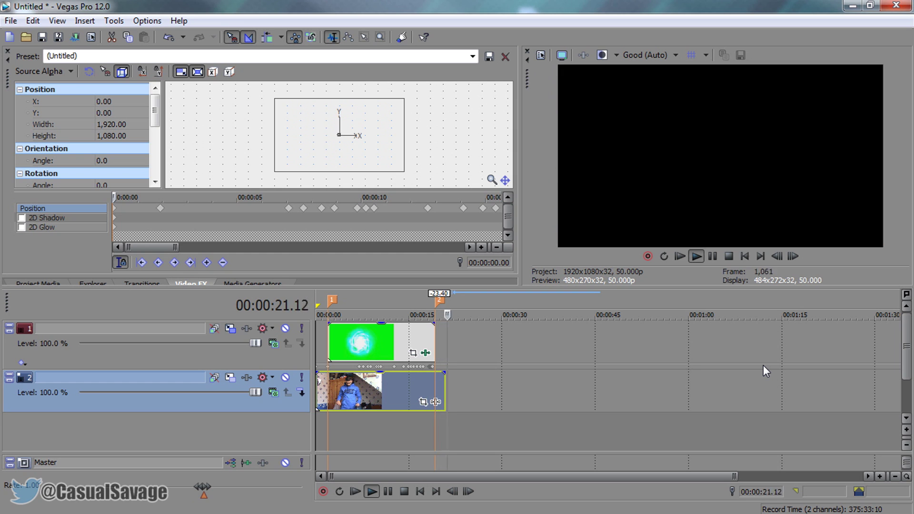
left_click(713, 257)
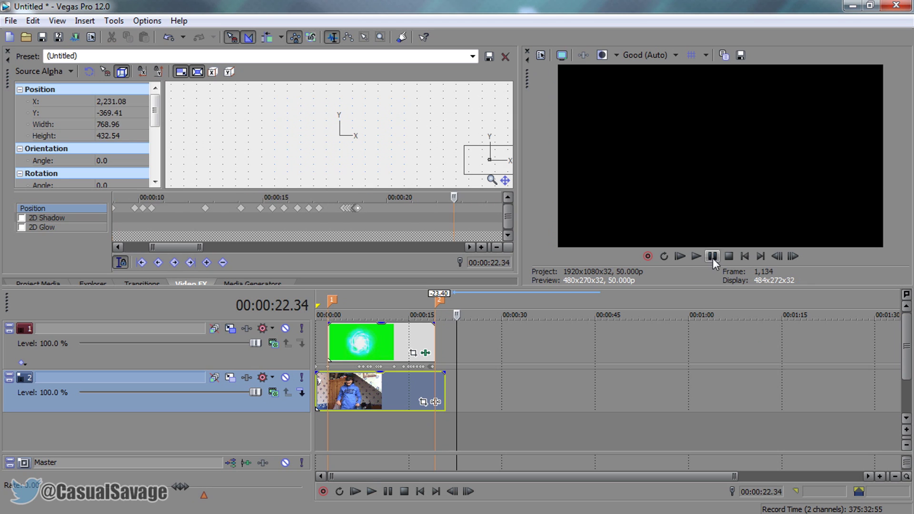
left_click(342, 353)
left_click(364, 348)
left_click(391, 345)
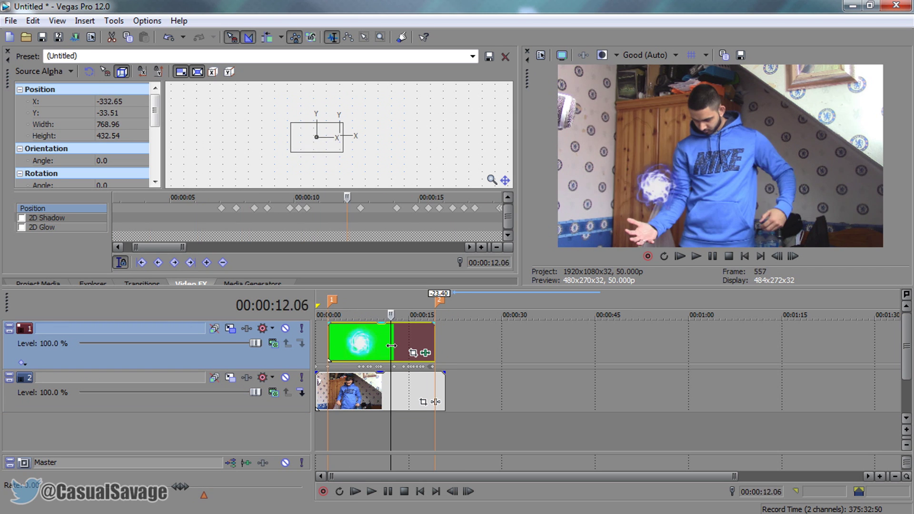
left_click(399, 345)
left_click(411, 345)
left_click(379, 344)
left_click(337, 344)
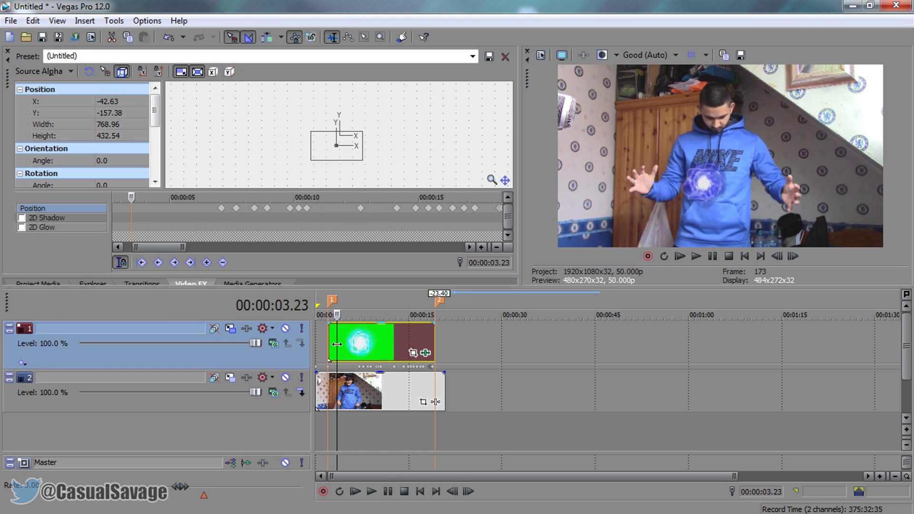
left_click(349, 344)
left_click(371, 343)
left_click(386, 341)
left_click(382, 339)
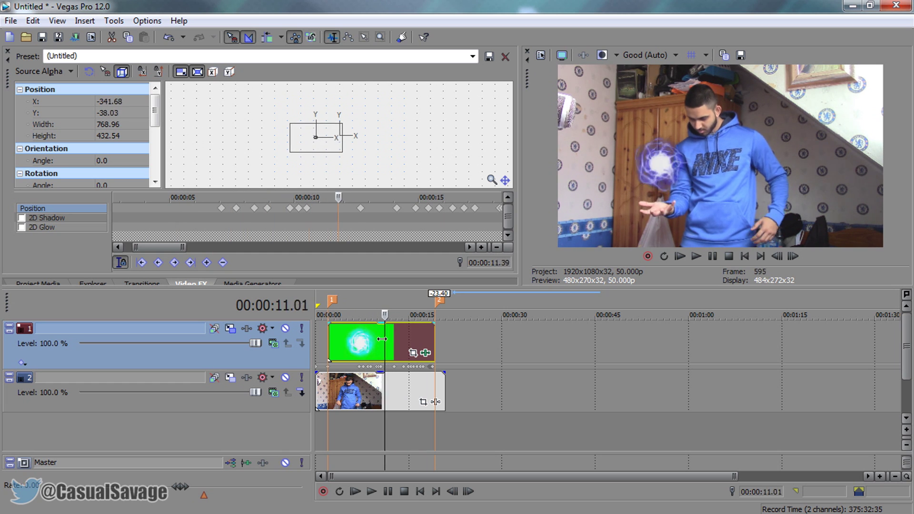
left_click(351, 341)
left_click(346, 341)
left_click(336, 341)
left_click(347, 339)
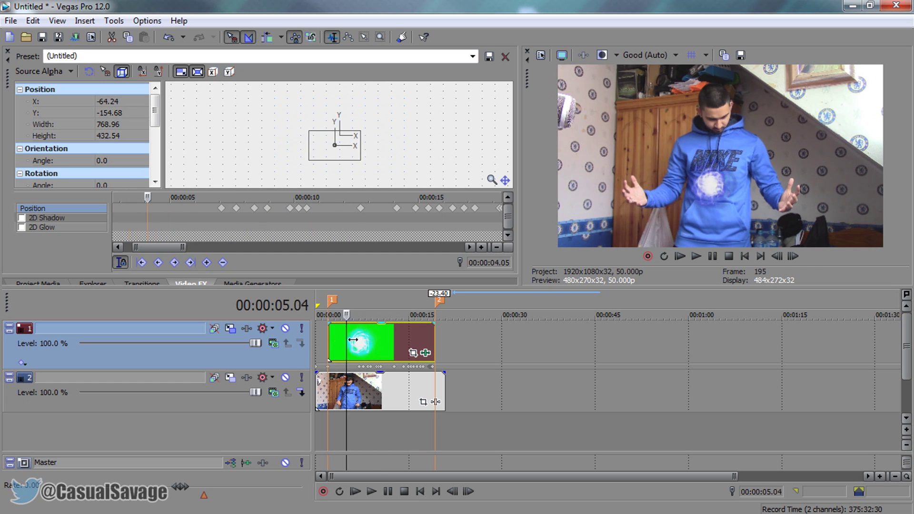
left_click(379, 338)
left_click(389, 338)
left_click(401, 336)
left_click(420, 335)
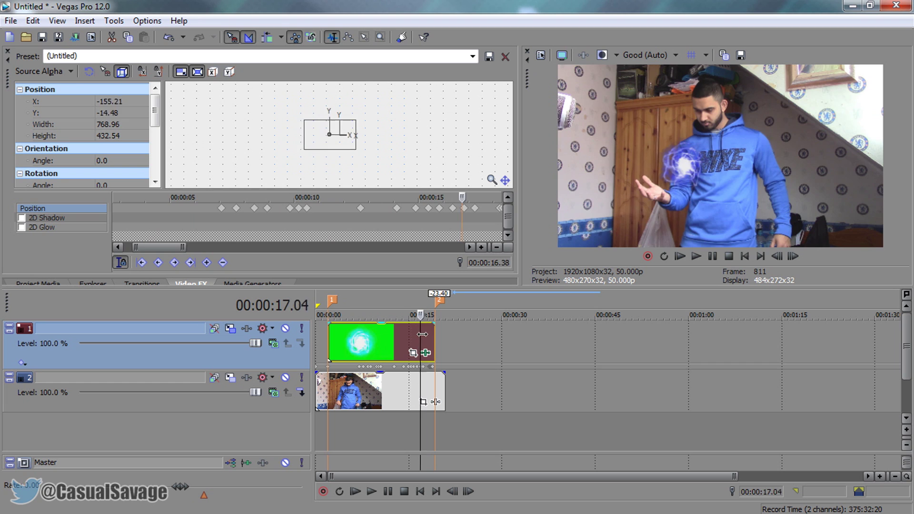
left_click(431, 335)
left_click(403, 336)
left_click(389, 336)
left_click(364, 337)
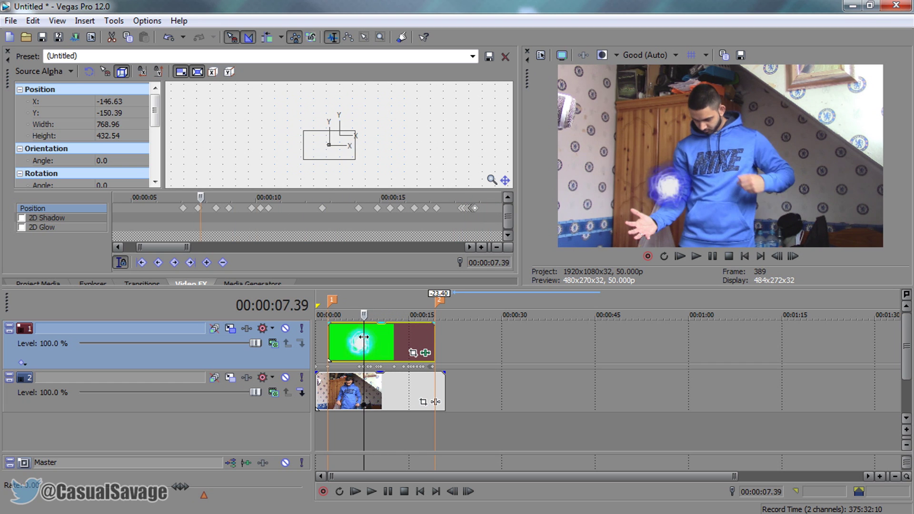
left_click(361, 337)
left_click(356, 337)
left_click(348, 338)
left_click(364, 337)
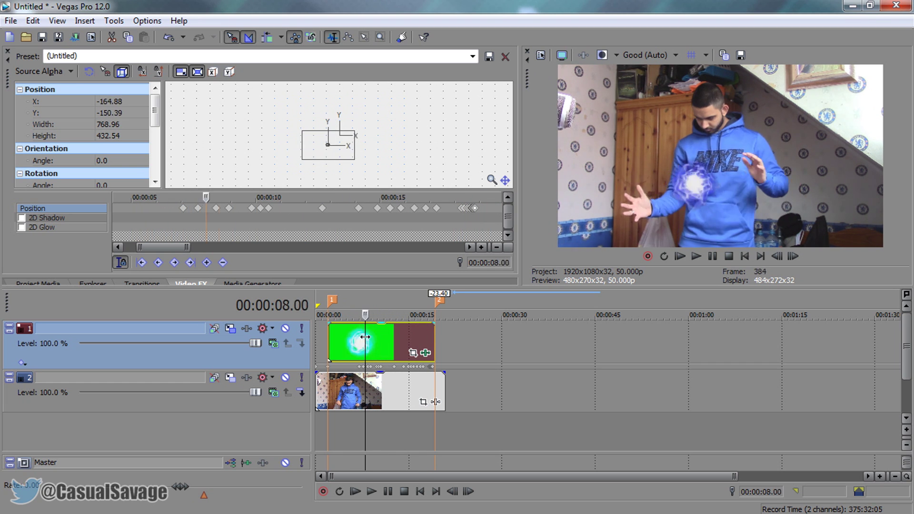
left_click(374, 336)
left_click(397, 336)
left_click(406, 334)
left_click(409, 335)
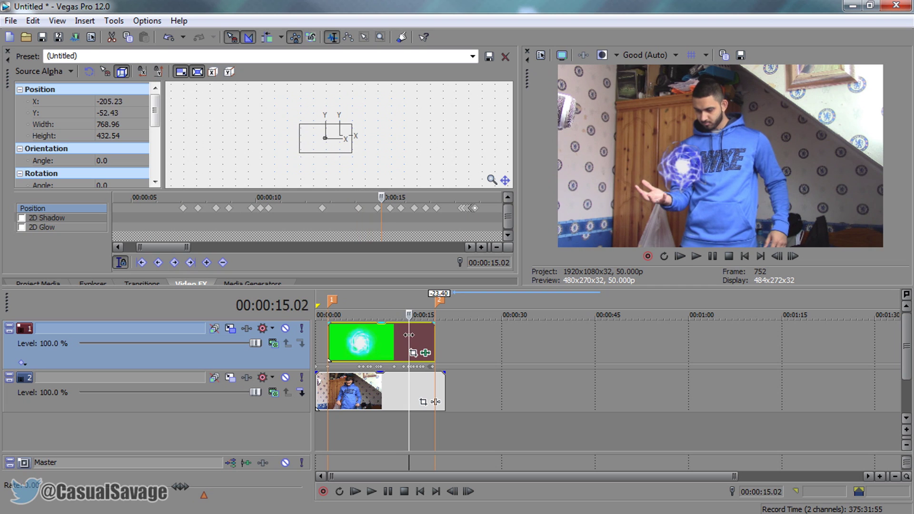
left_click(410, 335)
left_click(413, 335)
left_click(412, 335)
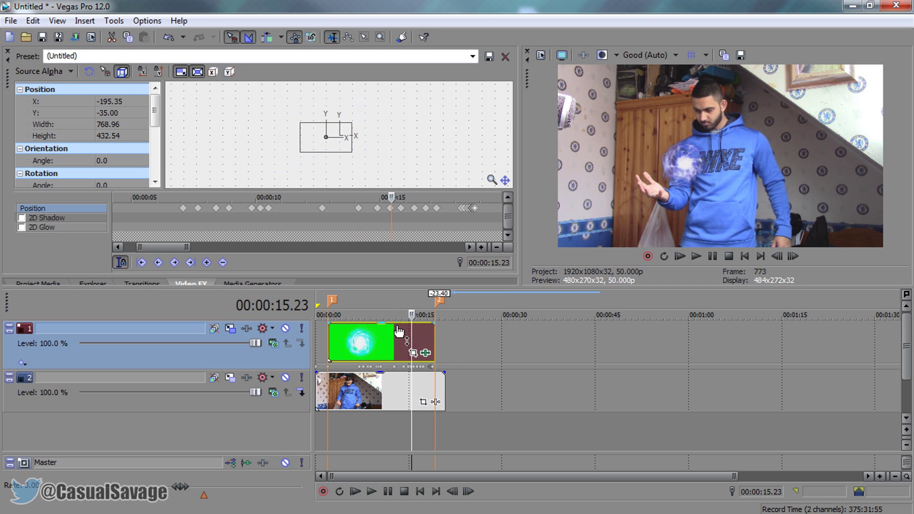
left_click(399, 331)
key("Down")
key("Home")
key("space")
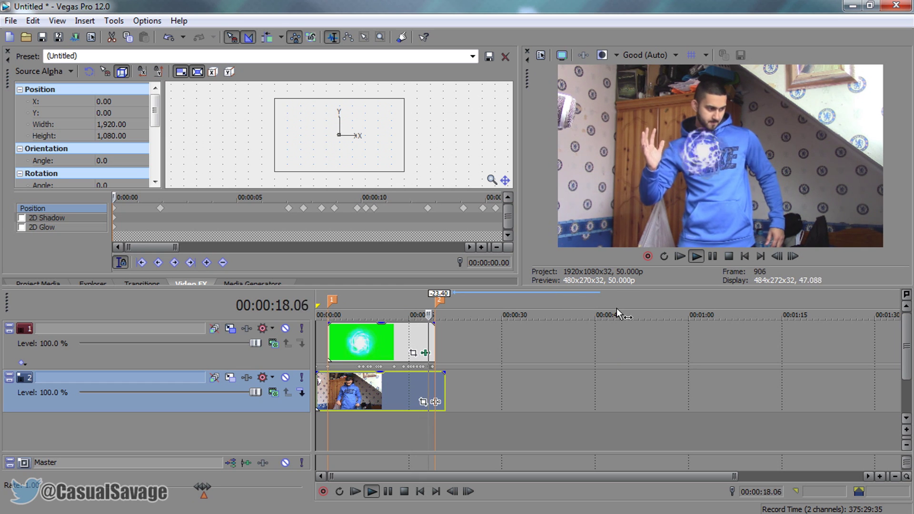
left_click(728, 256)
Select the energy ball clip and check its position frame by frame around 18.39–18.41.
left_click(432, 342)
scroll(432, 343, "up", 5)
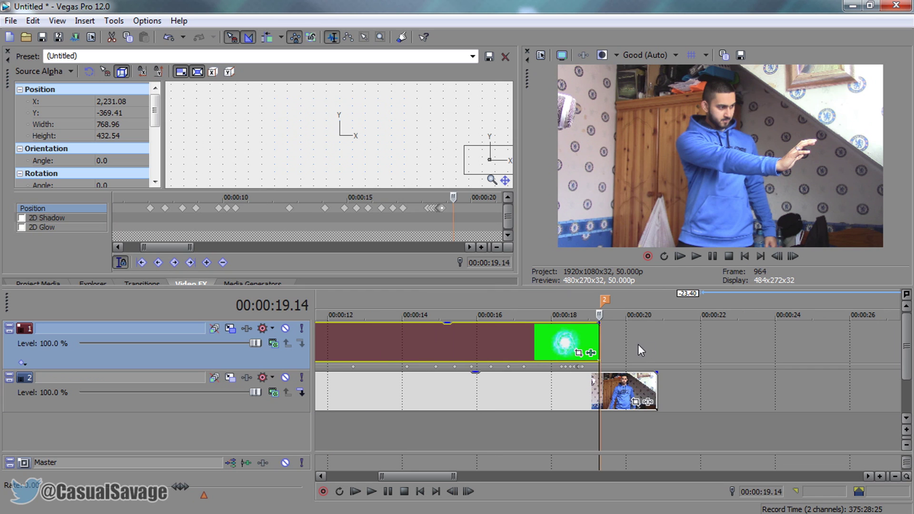
key("Left")
key("Left")
key("Left")
key("Left")
key("Left")
key("Left")
key("Left")
key("Left")
key("Left")
key("Left")
key("Left")
key("Left")
key("Left")
key("Left")
key("Left")
key("Left")
key("Left")
key("Left")
key("Left")
key("Left")
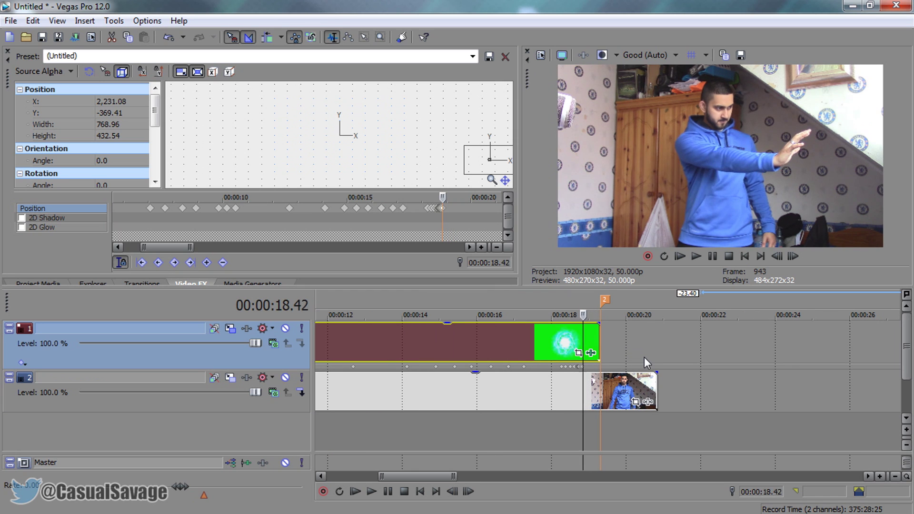
key("Left")
key("Left")
key("Left")
key("Left")
scroll(639, 358, "up", 6)
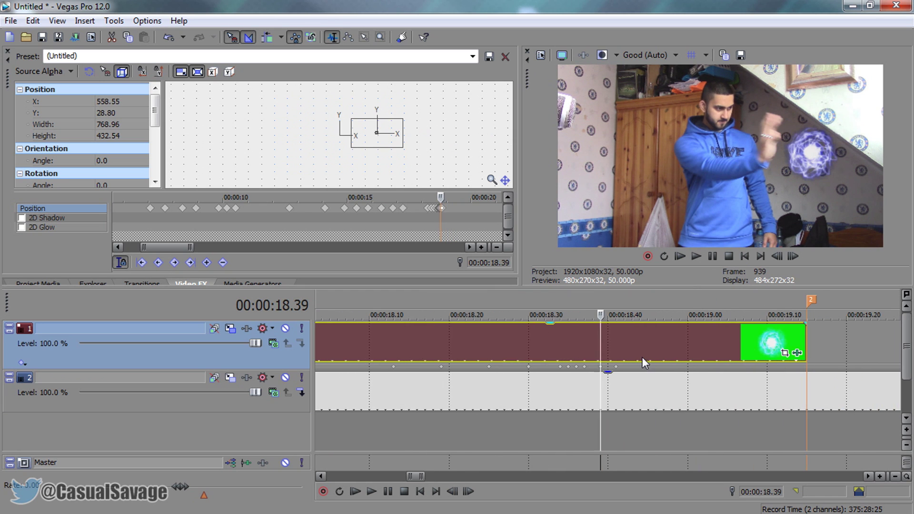
key("Right")
key("Right")
key("Left")
key("Left")
scroll(672, 363, "down", 2)
key("Right")
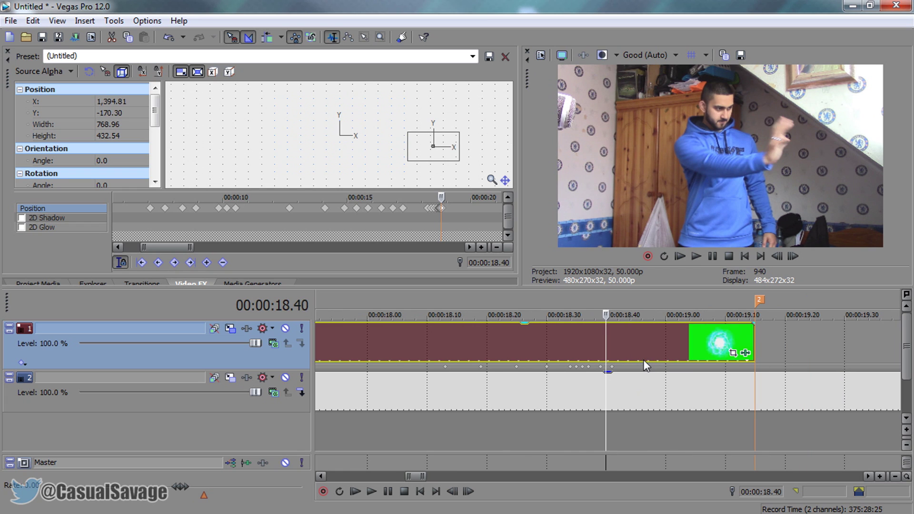
key("Left")
key("Right")
key("Left")
key("Right")
key("Left")
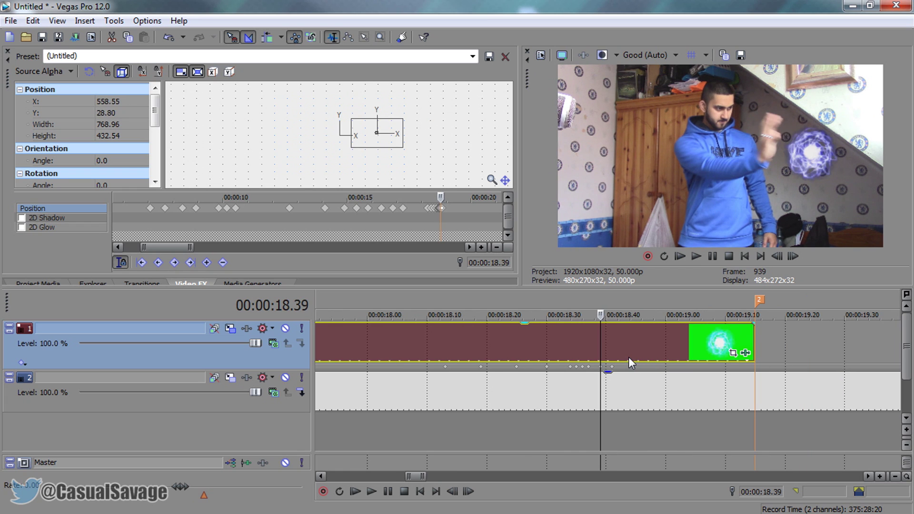
scroll(451, 213, "up", 8)
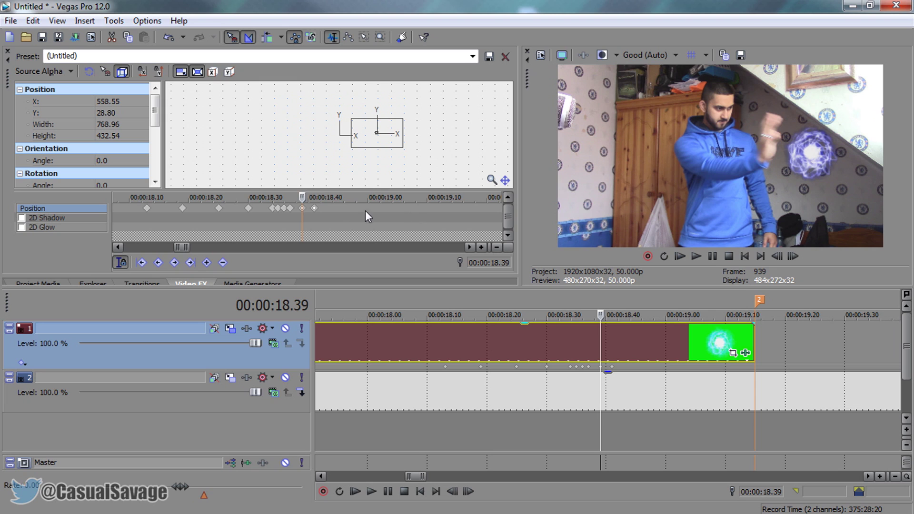
Place the ball on the hand at 18.41, then keyframe it off-screen right (X 1,235.53) at 18.44.
left_click(314, 209)
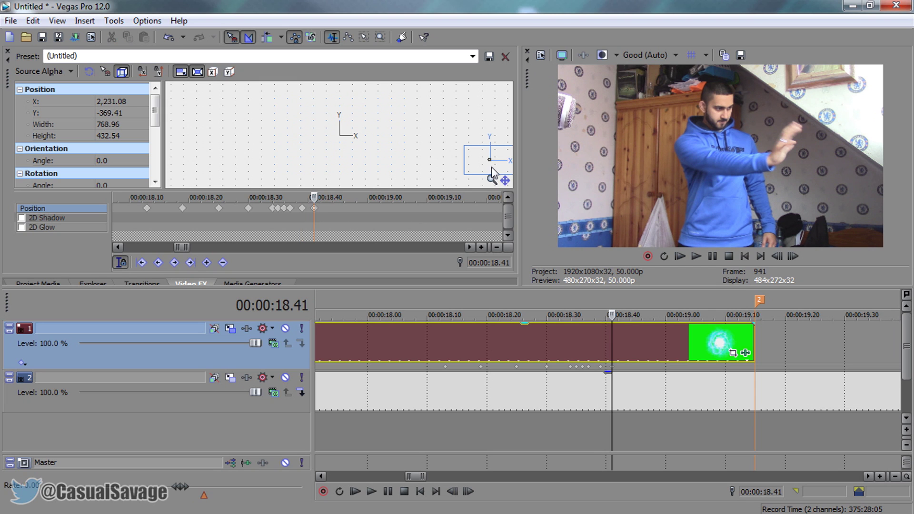
left_click_drag(459, 164, 373, 141)
key("Right")
key("Right")
key("Right")
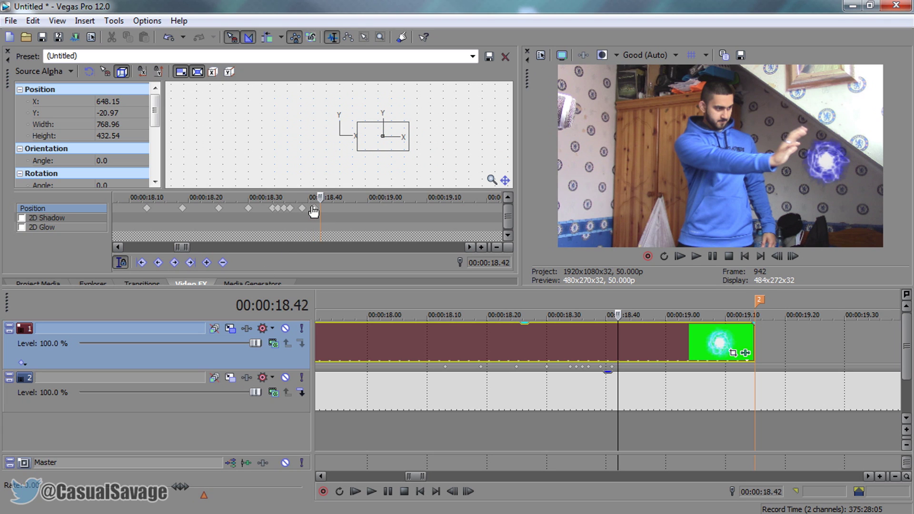
left_click(391, 146)
left_click_drag(390, 142, 427, 153)
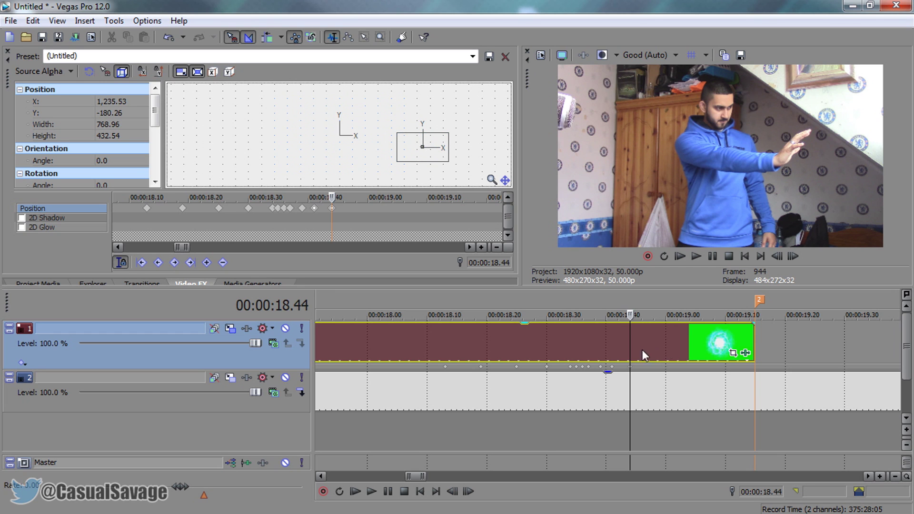
left_click(546, 346)
key("space")
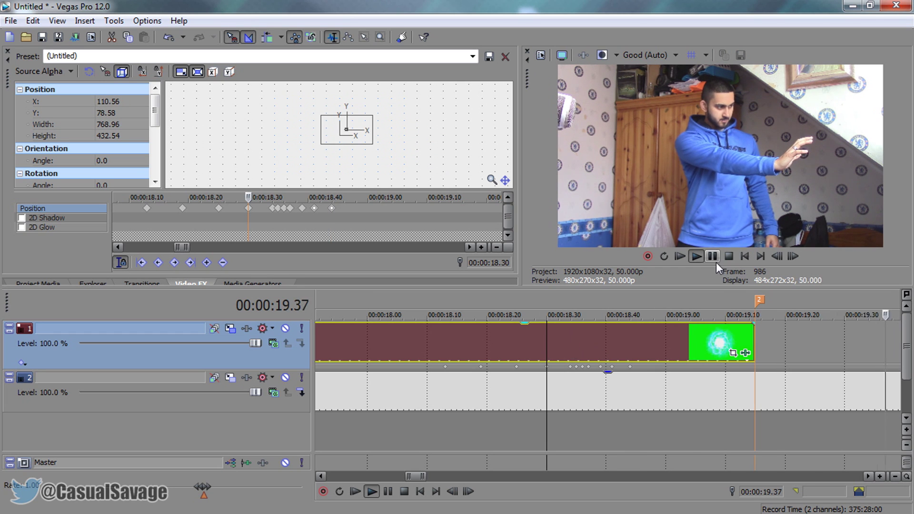
key("space")
scroll(605, 329, "down", 8)
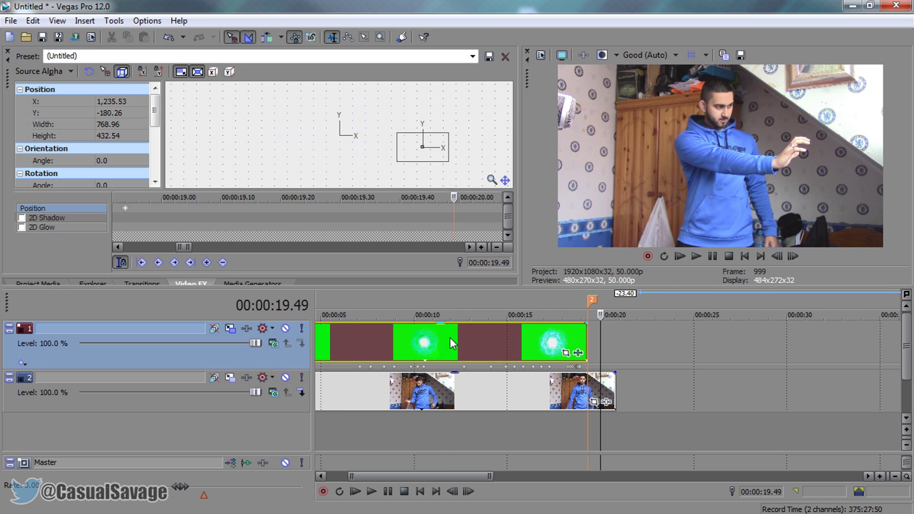
left_click(450, 338)
key("space")
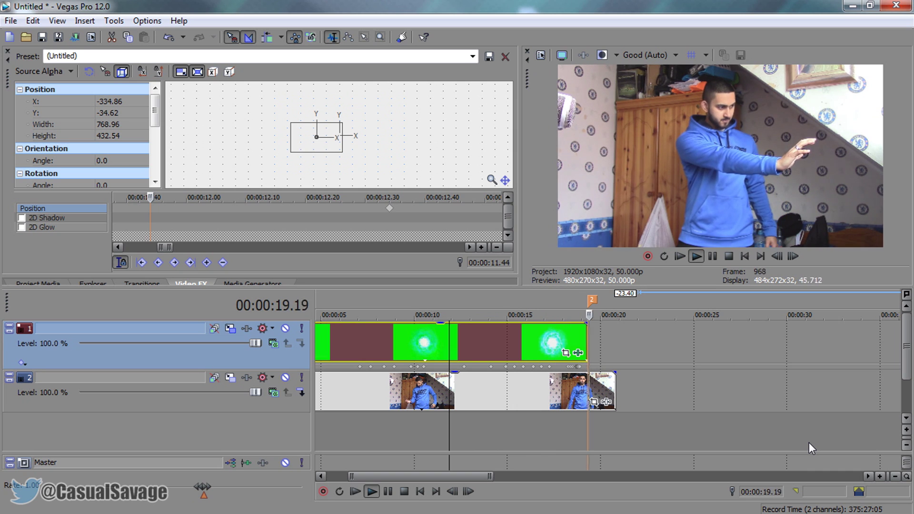
key("Return")
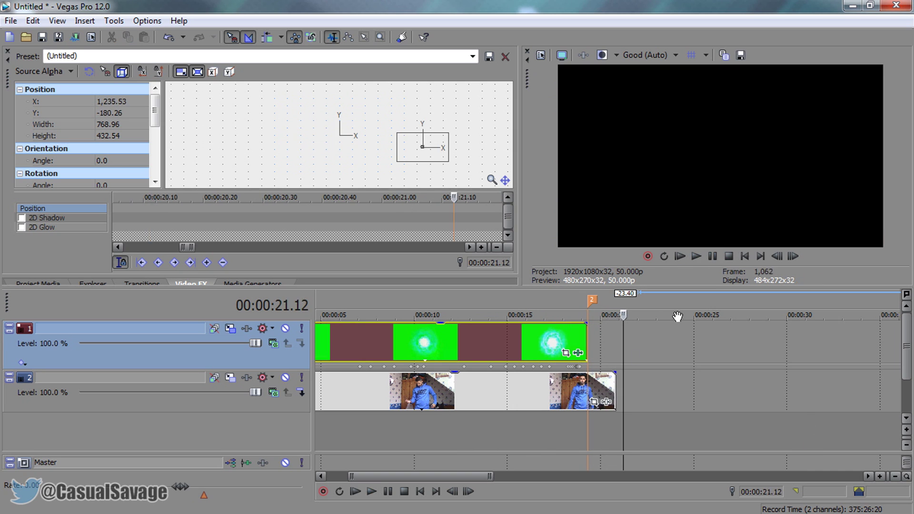
left_click(571, 337)
left_click(580, 340)
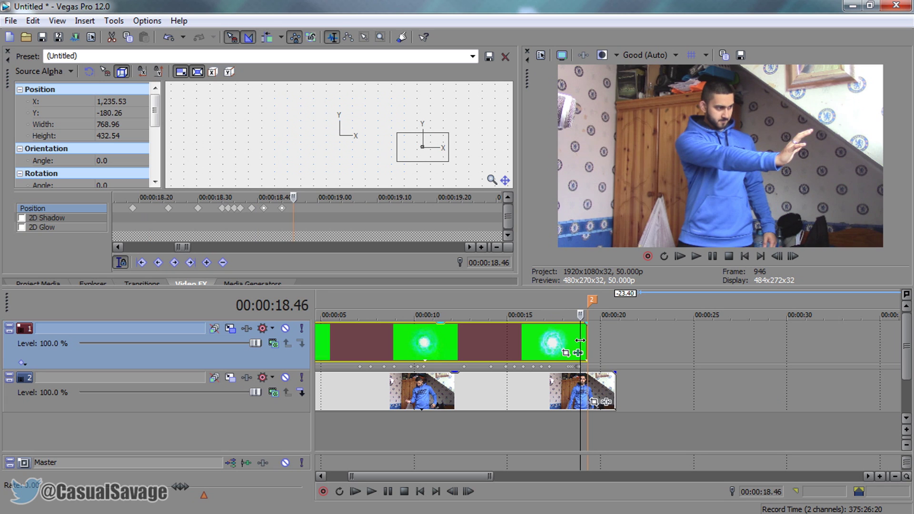
left_click(579, 341)
left_click(576, 342)
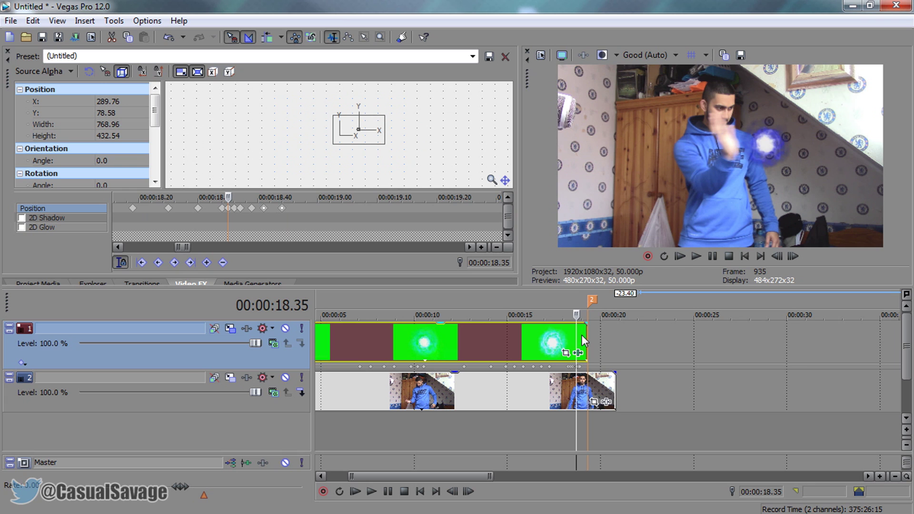
key("ctrl+Home")
Set the playhead to 1.46 s, where the ball appears, and close Track Motion.
left_click(387, 342)
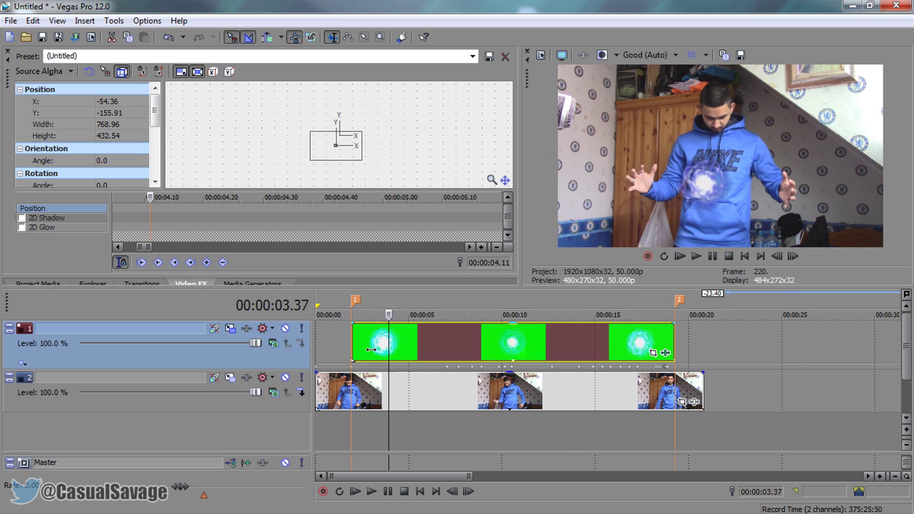
left_click(351, 350)
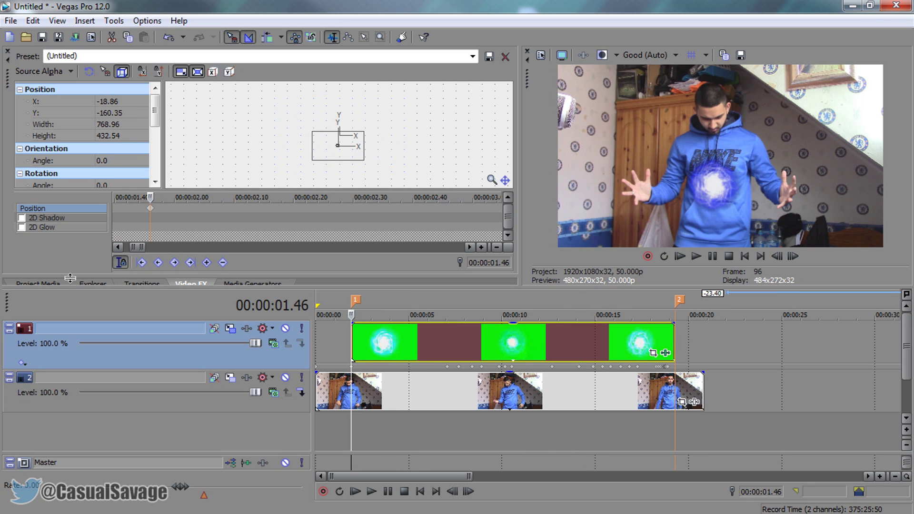
left_click(8, 50)
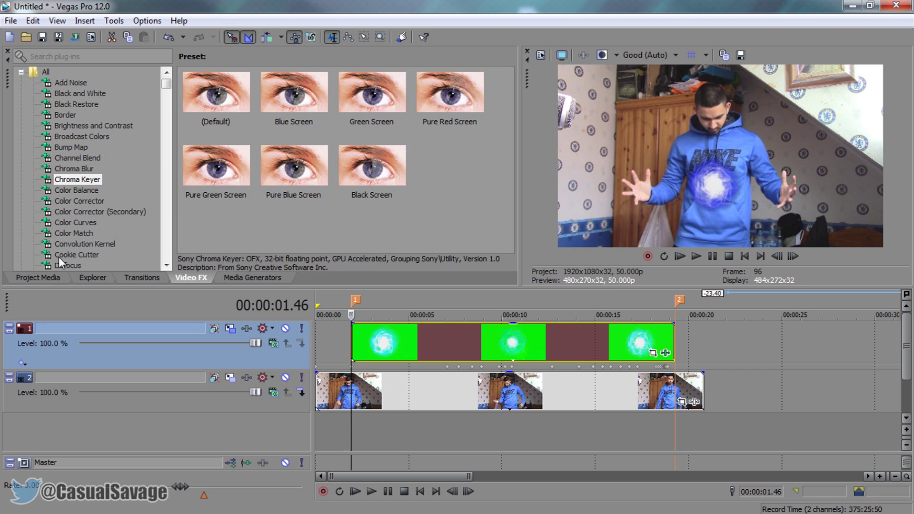
Add Continuous Electricity Sound Effect.mp3 to a new audio track, trimmed to start at 1.46 s.
left_click(46, 279)
left_click(280, 86)
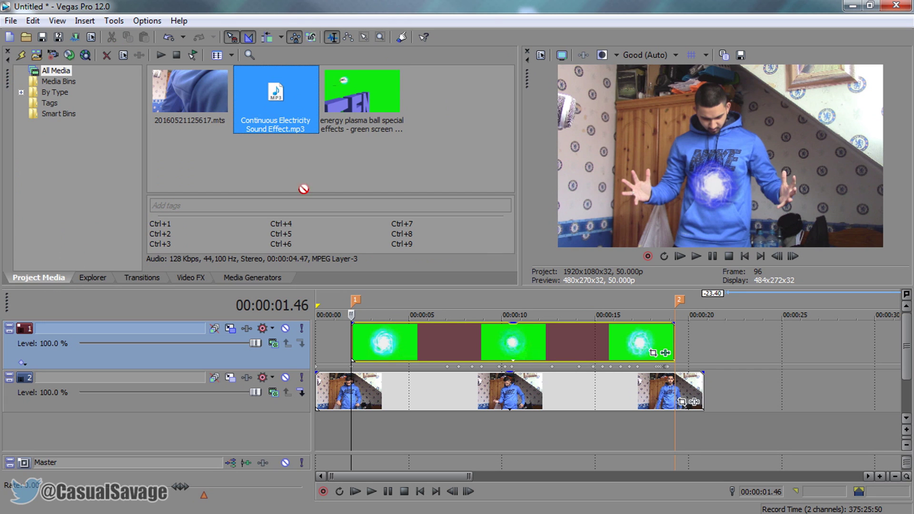
left_click_drag(303, 189, 355, 395)
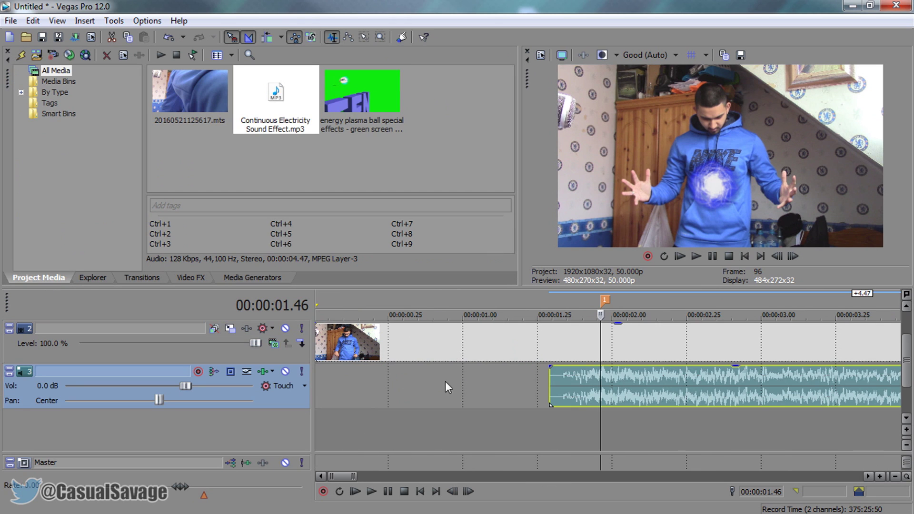
scroll(571, 381, "up", 3)
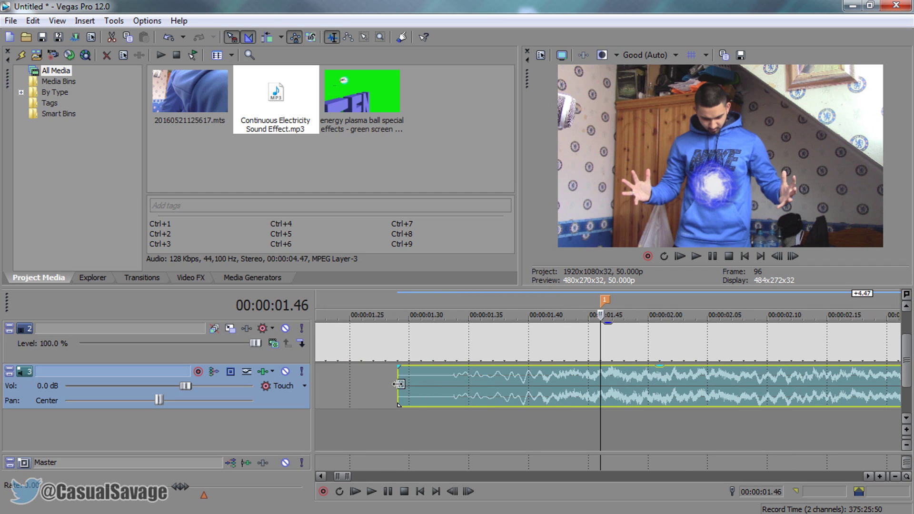
left_click_drag(399, 384, 602, 383)
Place the playhead at the end of the electricity sound event.
scroll(663, 386, "down", 5)
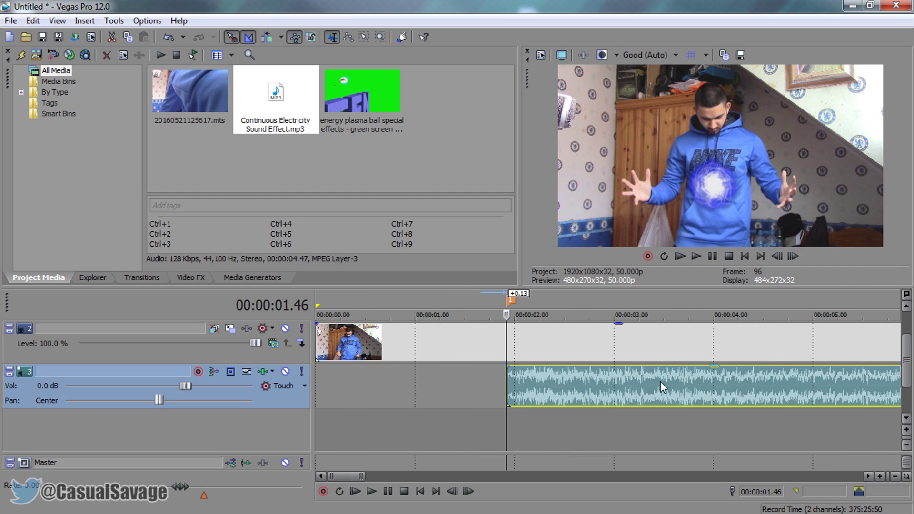
scroll(619, 392, "down", 3)
left_click(474, 395)
left_click(483, 397)
scroll(655, 395, "up", 10)
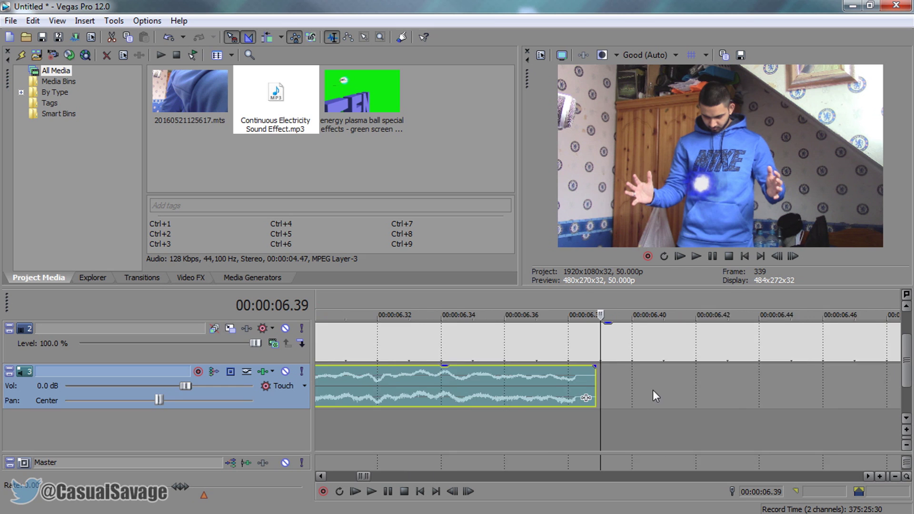
scroll(656, 396, "up", 2)
left_click_drag(590, 396, 586, 396)
scroll(503, 384, "down", 10)
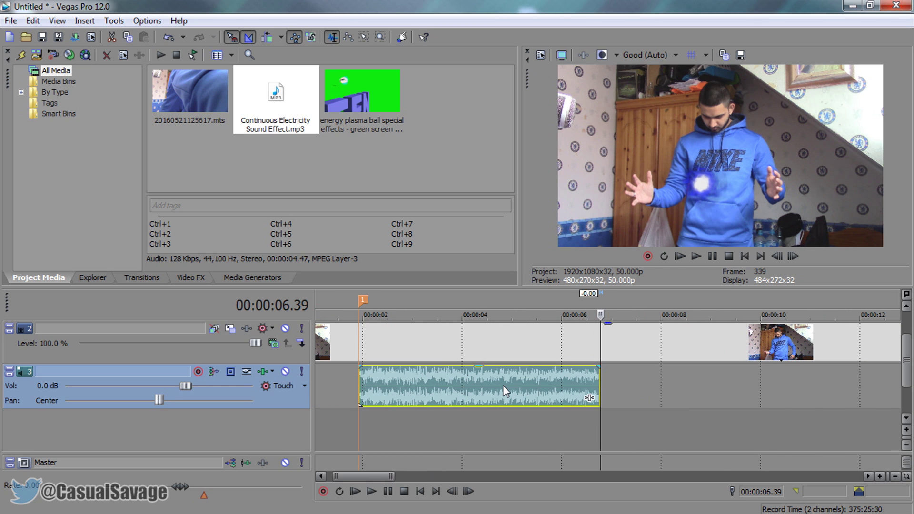
left_click(502, 384)
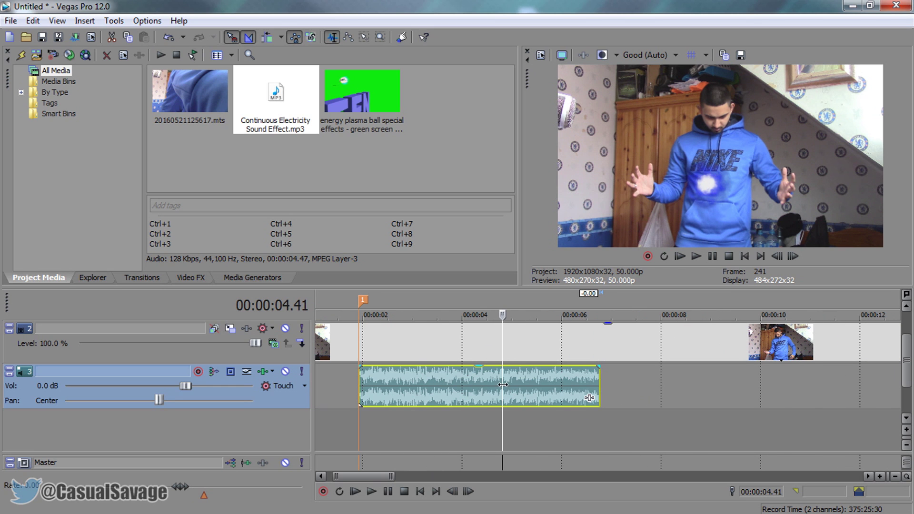
left_click(604, 383)
scroll(607, 388, "down", 6)
Paste three more copies of the sound back to back, trimming the last to end at 19.15 s.
key("ctrl+v")
key("ctrl+v")
key("ctrl+v")
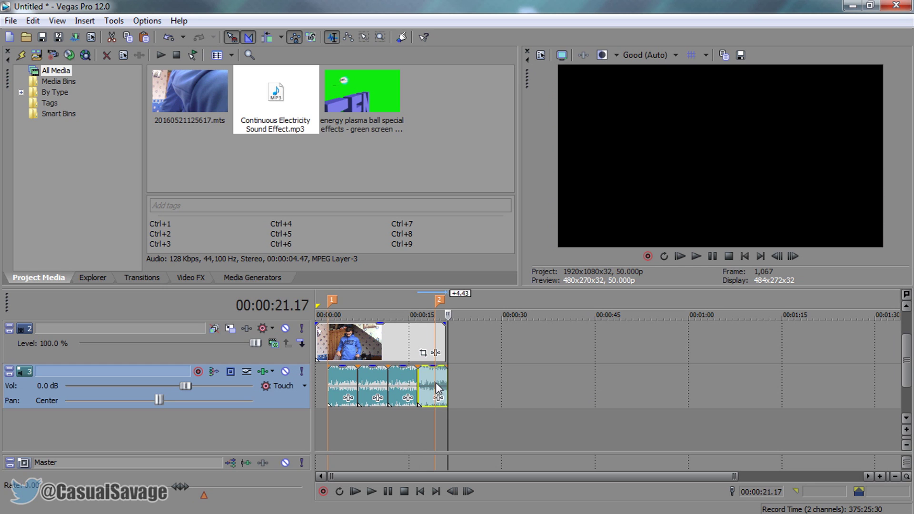
left_click(435, 384)
scroll(435, 384, "up", 5)
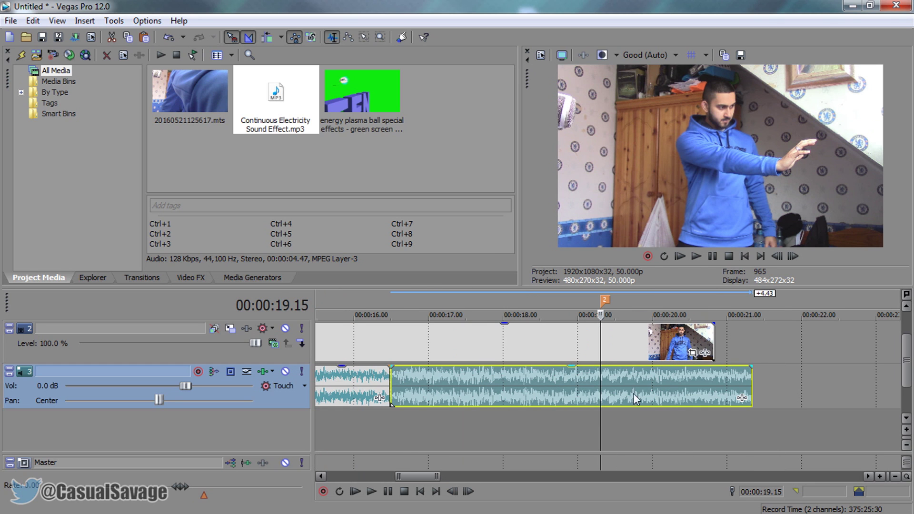
left_click_drag(752, 383, 603, 314)
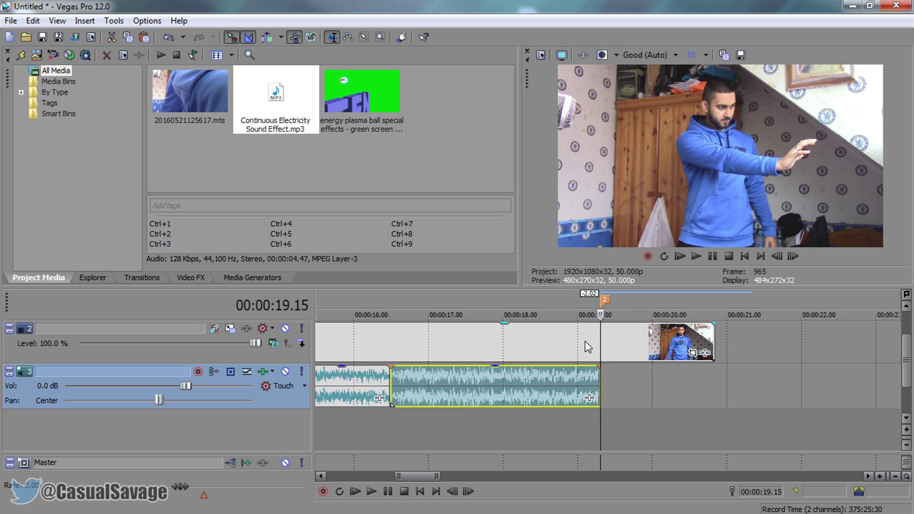
scroll(576, 362, "down", 8)
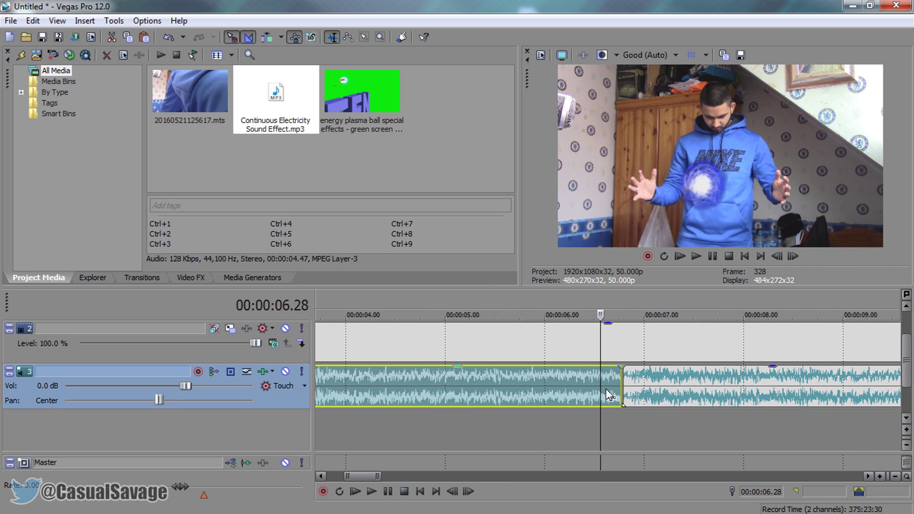
Overlap the electricity sound copies so each join has a 1-second crossfade.
left_click(624, 382)
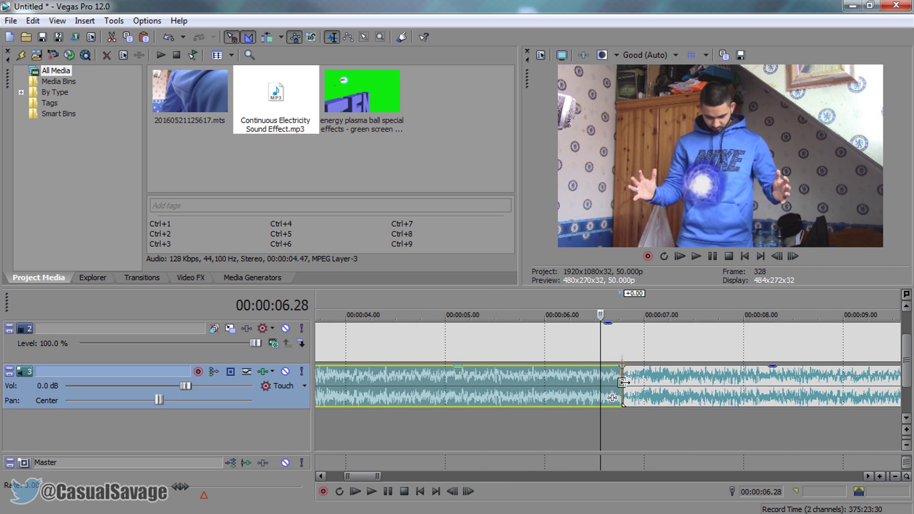
left_click_drag(624, 382, 722, 389)
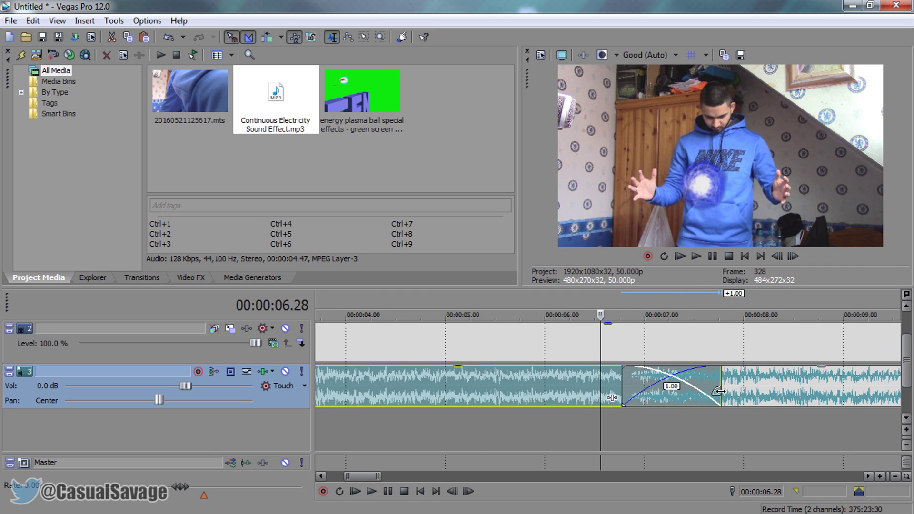
scroll(431, 384, "down", 5)
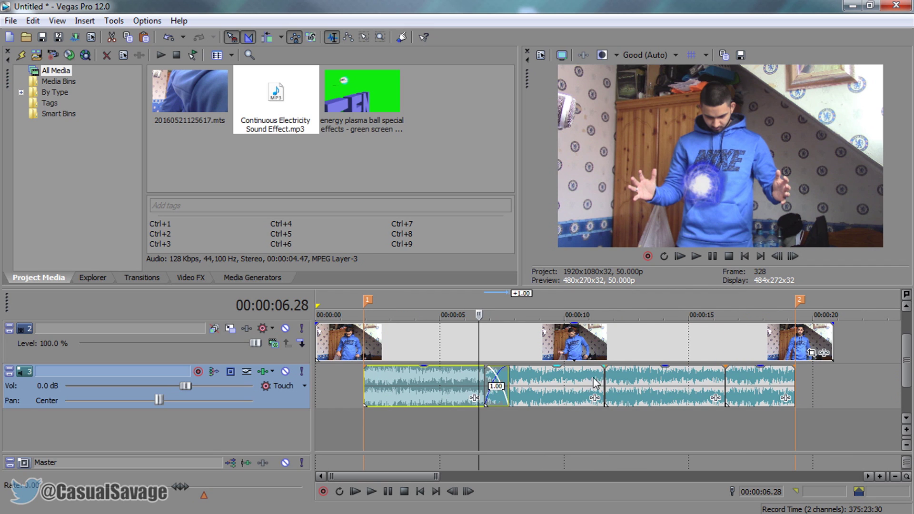
left_click_drag(600, 379, 628, 384)
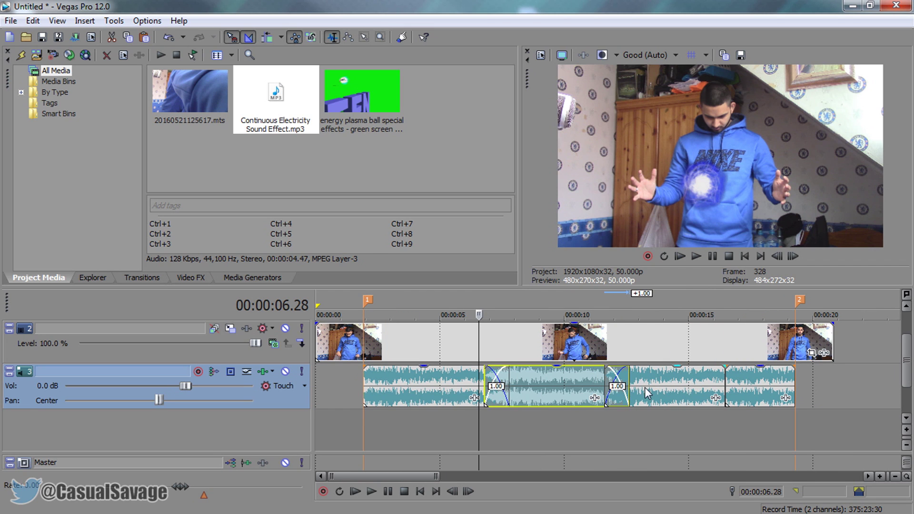
left_click_drag(724, 389, 744, 387)
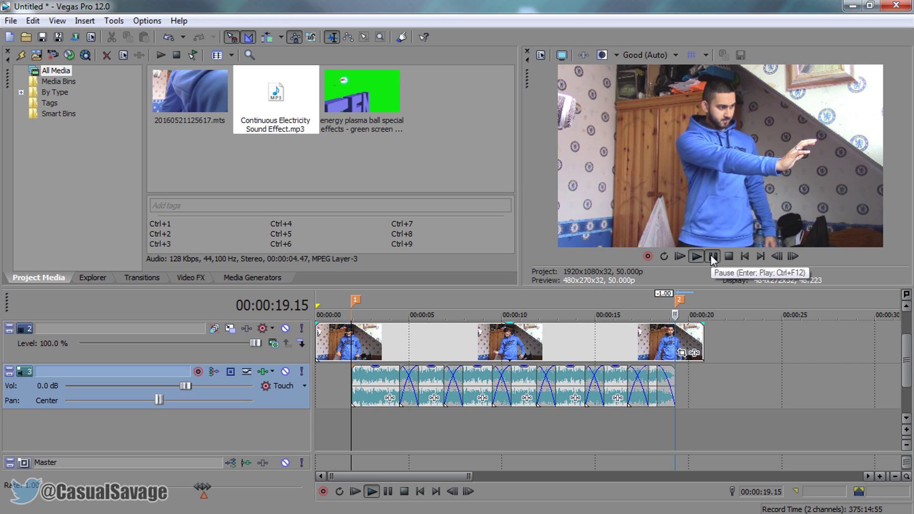
Pause the preview of the finished edit.
left_click(712, 257)
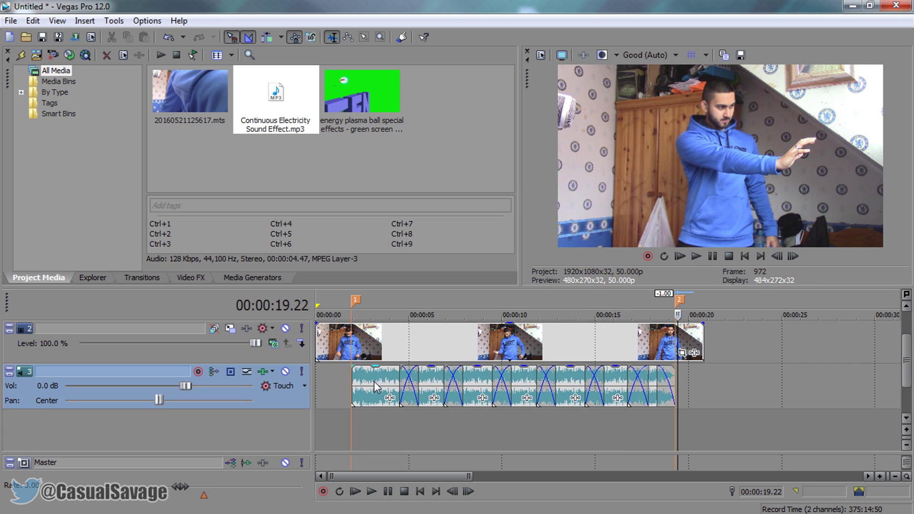